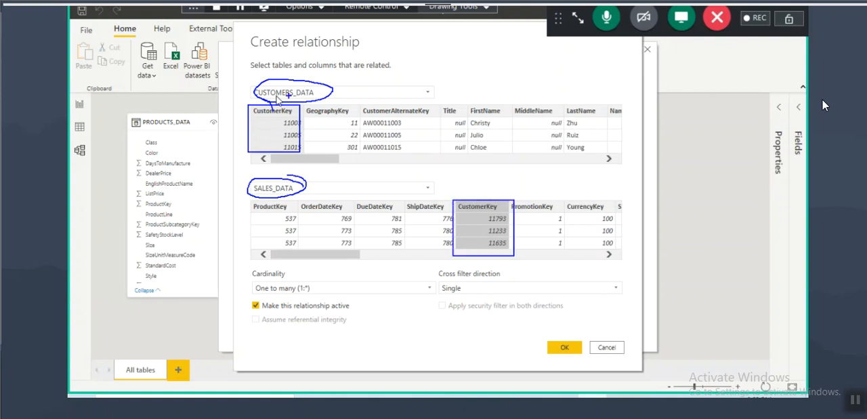
Step: Examine how the CustomerKey columns of CUSTOMERS_DATA and SALES_DATA correspond to the One to many (1:*) cardinality
key(Escape)
key(ctrl+2)
mouse_move(263, 99)
mouse_down()
mouse_move(313, 100)
mouse_move(303, 118)
mouse_move(274, 121)
mouse_move(292, 131)
mouse_up()
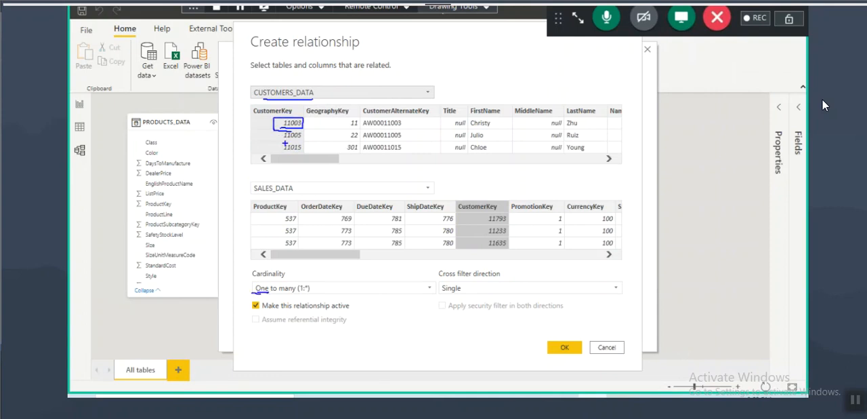
drag(303, 126, 319, 126)
drag(249, 192, 290, 194)
drag(308, 96, 286, 189)
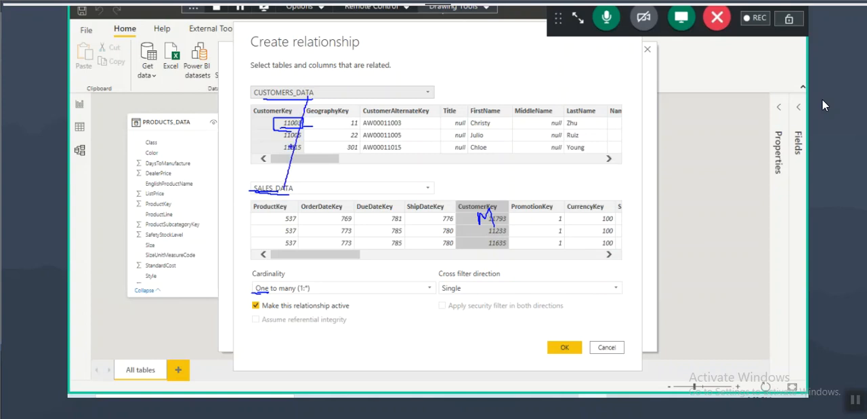
drag(292, 101, 278, 116)
mouse_move(320, 91)
mouse_down()
mouse_move(326, 86)
mouse_move(245, 87)
mouse_move(289, 105)
mouse_move(332, 102)
mouse_move(319, 102)
mouse_up()
drag(256, 195, 323, 200)
mouse_move(458, 186)
mouse_down()
mouse_move(496, 194)
mouse_move(481, 208)
mouse_up()
mouse_move(486, 216)
mouse_down()
mouse_move(492, 193)
mouse_move(504, 196)
mouse_move(518, 228)
mouse_up()
drag(260, 294, 318, 289)
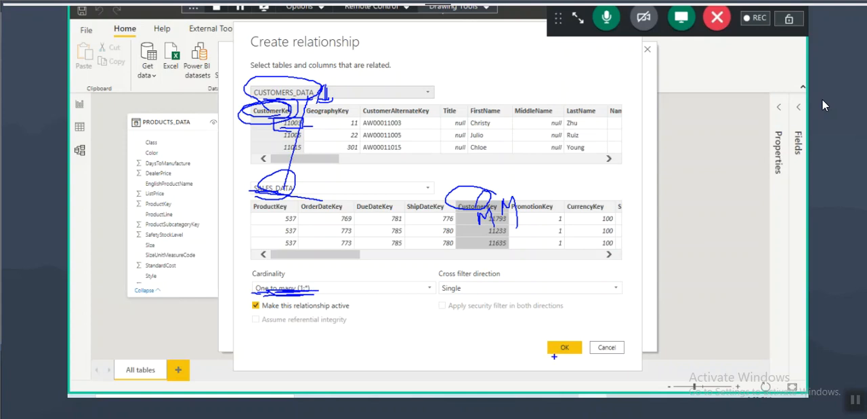
key(Escape)
Step: Switch to the Notepad notes and add a line with "Cust" and "Sales" beneath the One to Many(1:M) heading
key(alt+Tab)
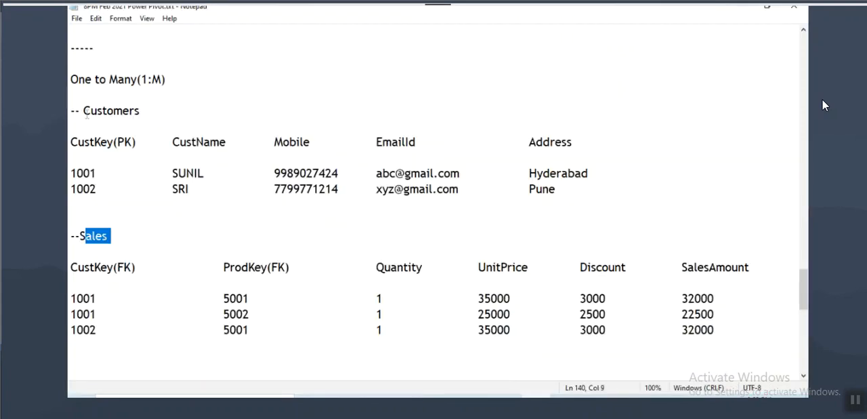
double_click(87, 111)
click(106, 80)
click(117, 79)
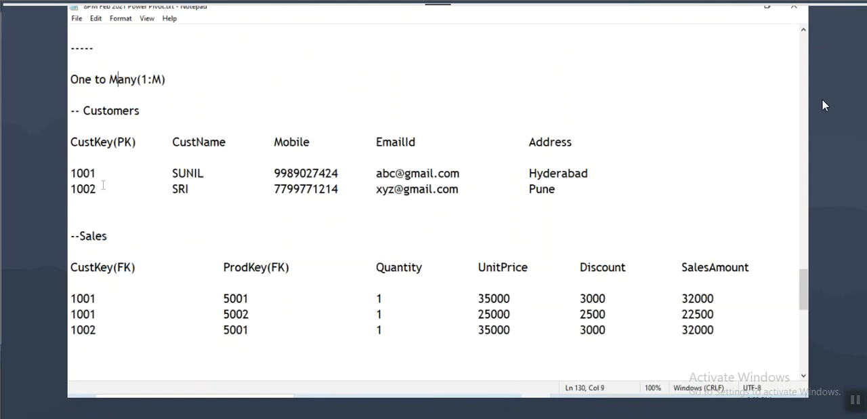
click(134, 112)
click(165, 80)
key(Return)
key(Return)
text(Cust)
key(Tab)
key(Tab)
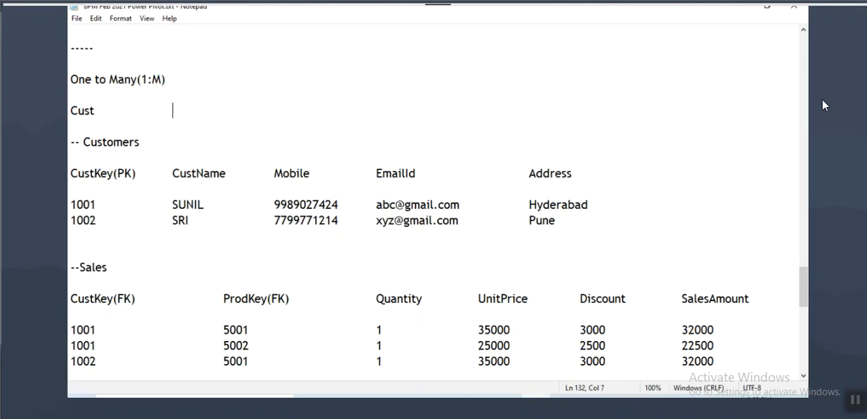
text(Sales)
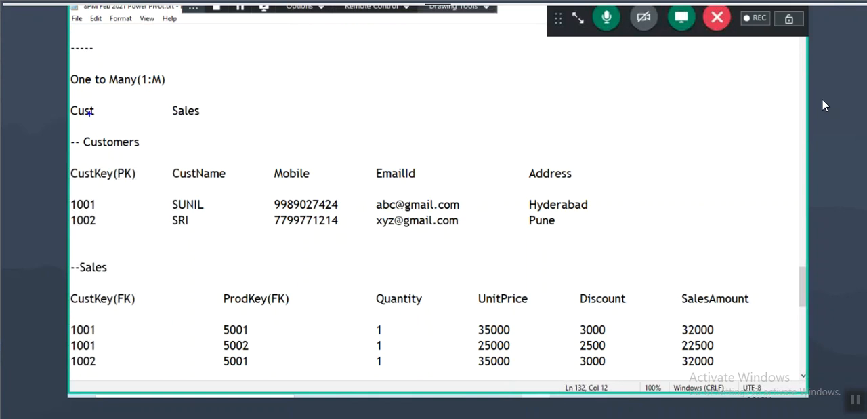
Step: Append "(CustKey)" to both Cust and Sales in the line under the One to Many(1:M) heading
drag(88, 93, 164, 90)
drag(87, 182, 146, 182)
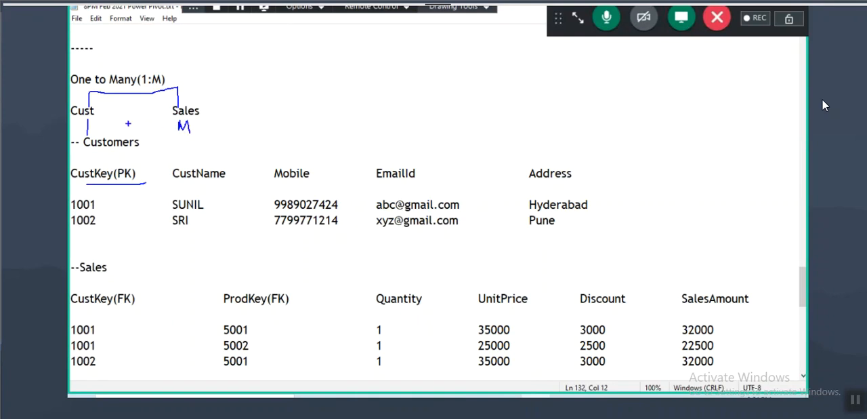
key(Escape)
click(99, 111)
text((CustKey))
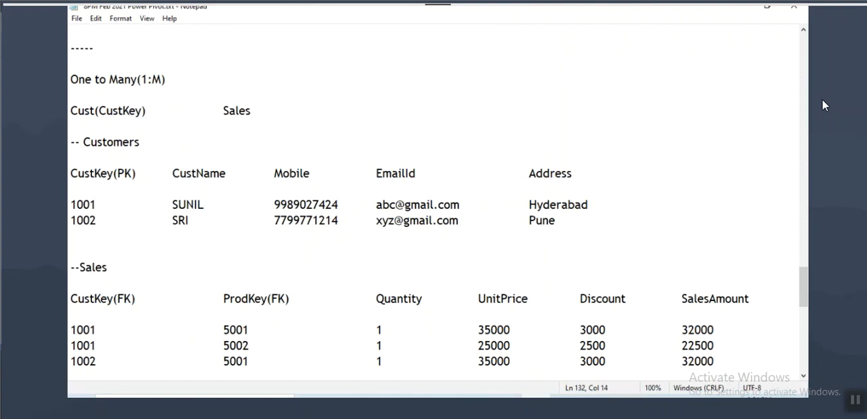
click(264, 105)
text((CustKey))
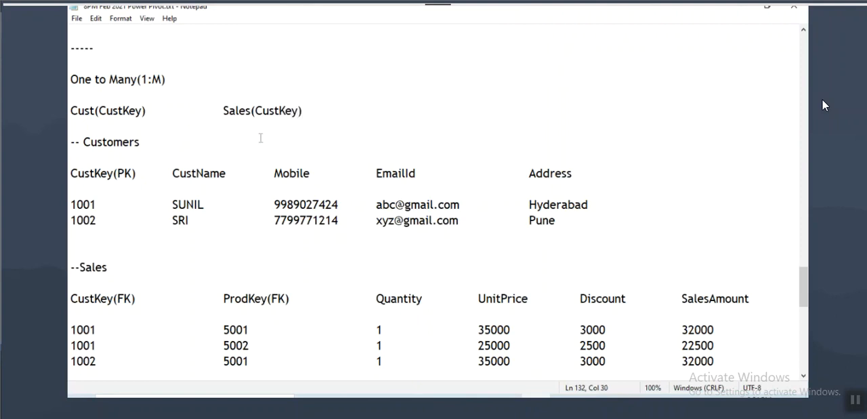
drag(78, 112, 276, 113)
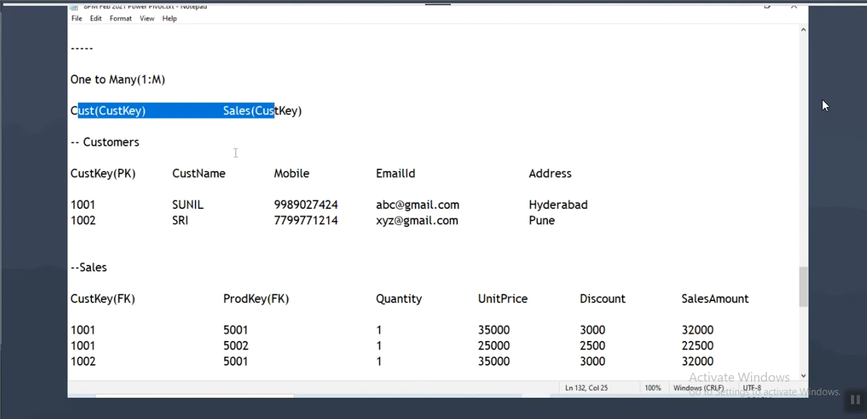
Step: Add a dashed separator and the heading "Many to One (M:1)" below the Sales sample table
scroll(231, 156, down, 3)
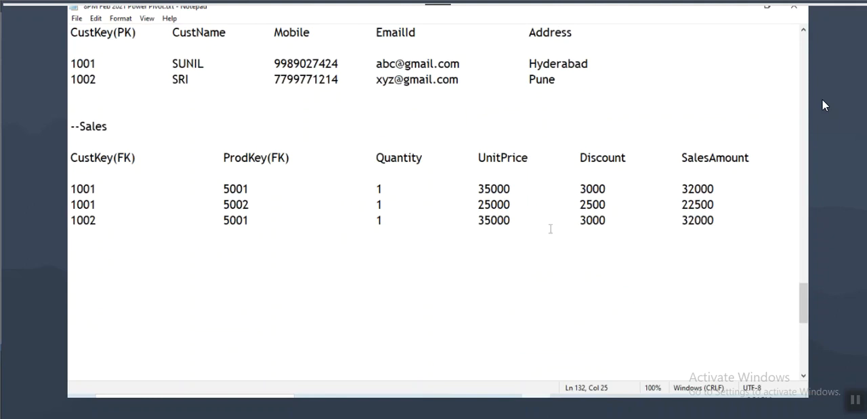
click(733, 216)
key(Return)
key(Return)
text(---------------------)
key(Return)
key(Return)
text(Many )
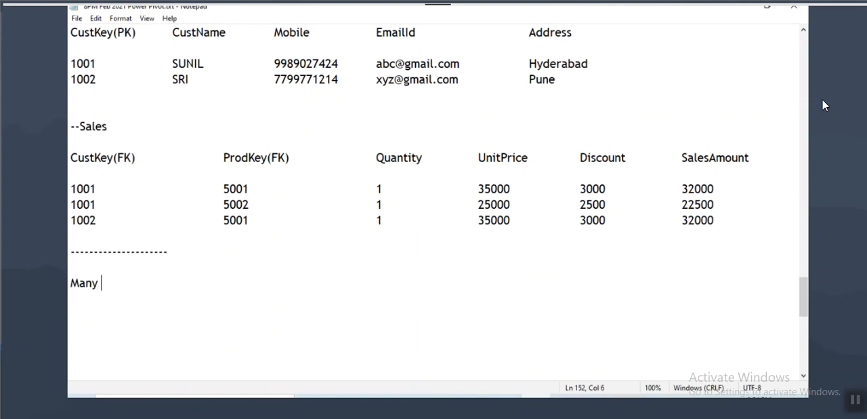
text(to One (M:)
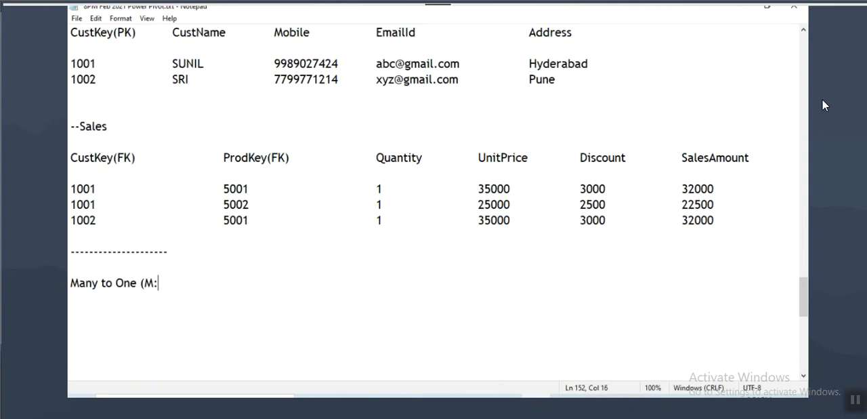
text(1))
drag(91, 283, 177, 283)
Step: Copy "Sales(CustKey)" from the One to Many section to the start of a line below the Many to One (M:1) heading
click(203, 282)
scroll(213, 283, up, 3)
drag(223, 111, 302, 110)
key(ctrl+c)
scroll(274, 143, down, 4)
click(122, 268)
key(ctrl+v)
key(Tab)
key(Tab)
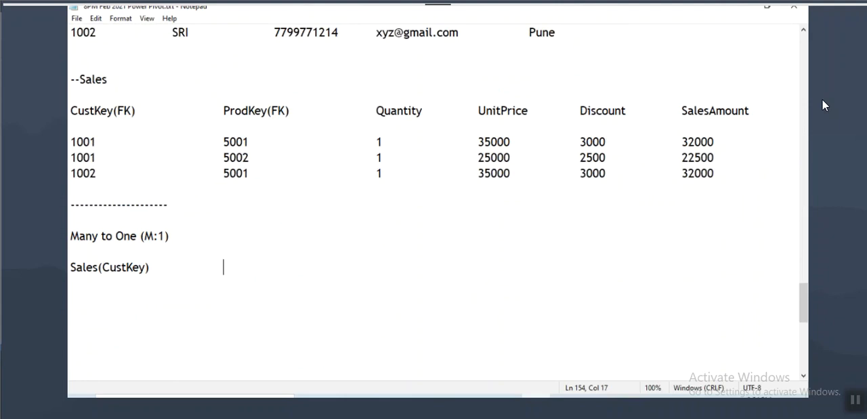
Step: Copy "Cust(CustKey)" from the One to Many section to beside Sales(CustKey) in the Many to One section
scroll(142, 202, up, 3)
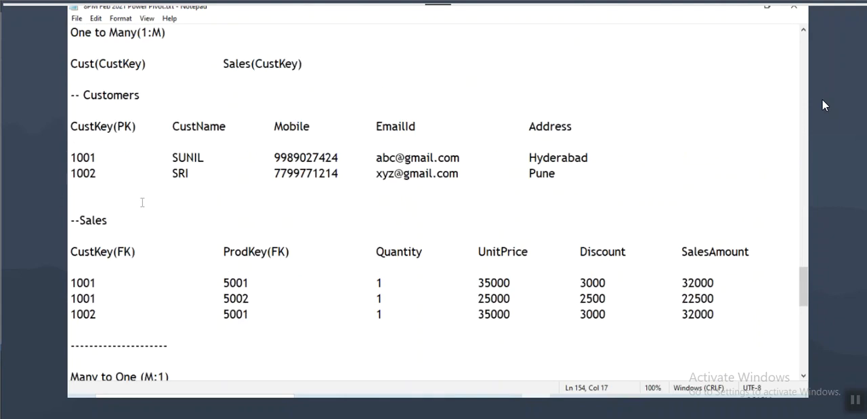
drag(70, 64, 151, 63)
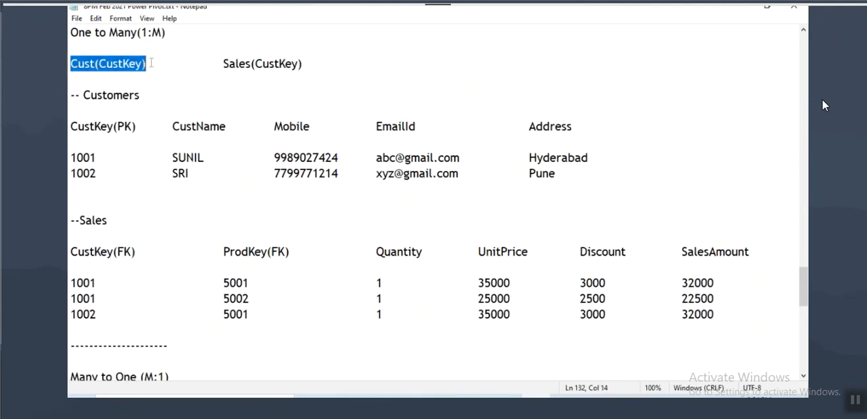
scroll(185, 101, down, 4)
click(238, 219)
key(ctrl+v)
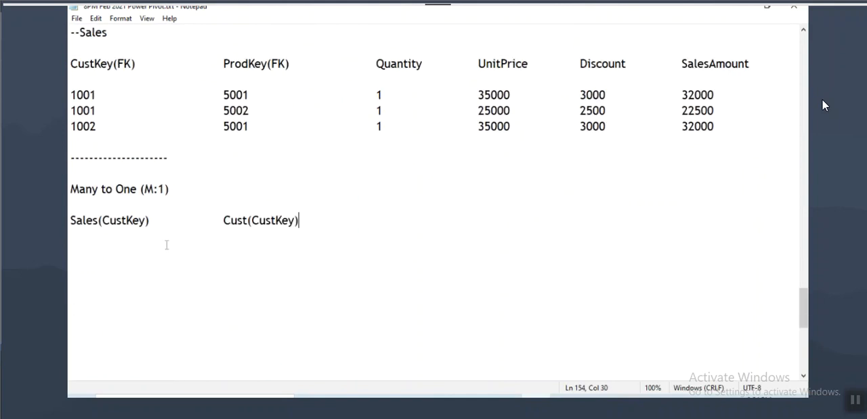
Step: Compare the many side, Sales(CustKey), with the one side, Cust(CustKey), and relate the M:1 notation to 1:M
drag(71, 229, 119, 224)
drag(225, 229, 276, 225)
drag(393, 156, 394, 178)
mouse_move(409, 160)
mouse_down()
mouse_move(429, 160)
mouse_move(442, 176)
mouse_move(420, 202)
mouse_move(439, 202)
mouse_up()
click(414, 176)
mouse_move(454, 154)
mouse_down()
mouse_move(401, 139)
mouse_move(447, 230)
mouse_move(448, 135)
mouse_up()
drag(80, 231, 112, 229)
drag(225, 233, 290, 234)
mouse_move(109, 236)
mouse_down()
mouse_move(109, 257)
mouse_move(129, 232)
mouse_move(145, 264)
mouse_up()
drag(251, 234, 251, 258)
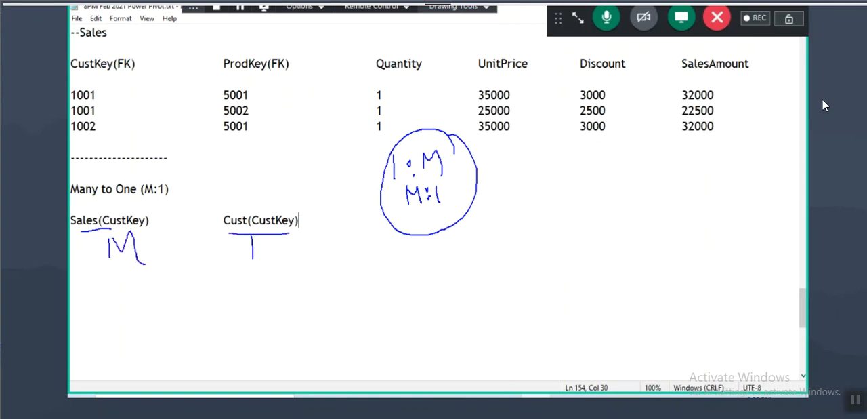
drag(109, 229, 126, 227)
drag(244, 259, 264, 259)
mouse_move(230, 226)
mouse_down()
mouse_move(297, 221)
mouse_move(220, 211)
mouse_move(225, 228)
mouse_up()
mouse_move(166, 210)
mouse_down()
mouse_move(85, 227)
mouse_move(158, 212)
mouse_up()
mouse_move(220, 219)
mouse_down()
mouse_move(149, 219)
mouse_move(154, 214)
mouse_move(186, 245)
mouse_up()
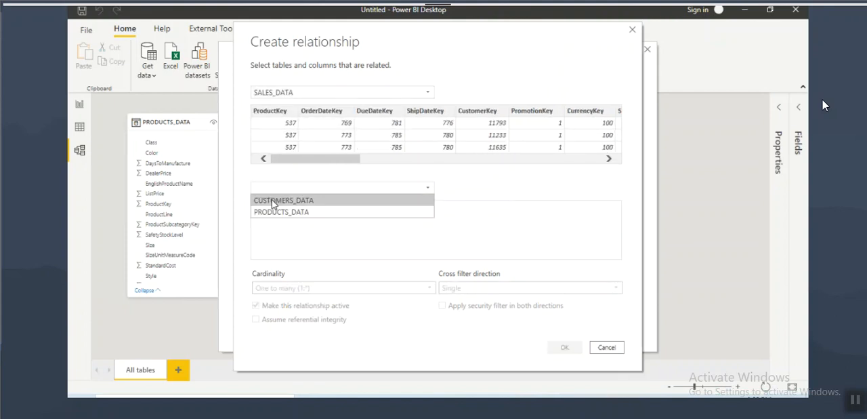
Step: Match SALES_DATA to CUSTOMERS_DATA on CustomerKey and review the many-to-one and one-to-many cardinality options
click(273, 201)
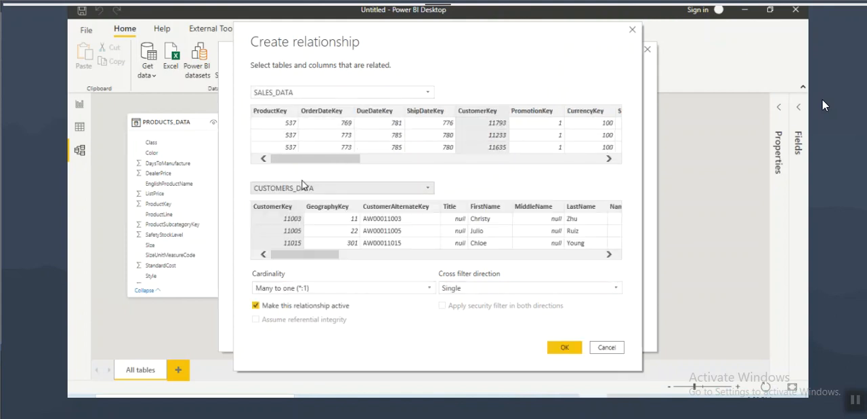
click(278, 207)
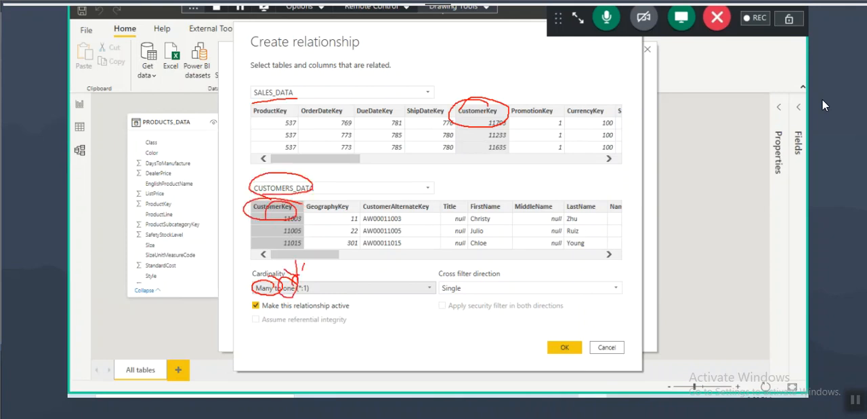
click(296, 289)
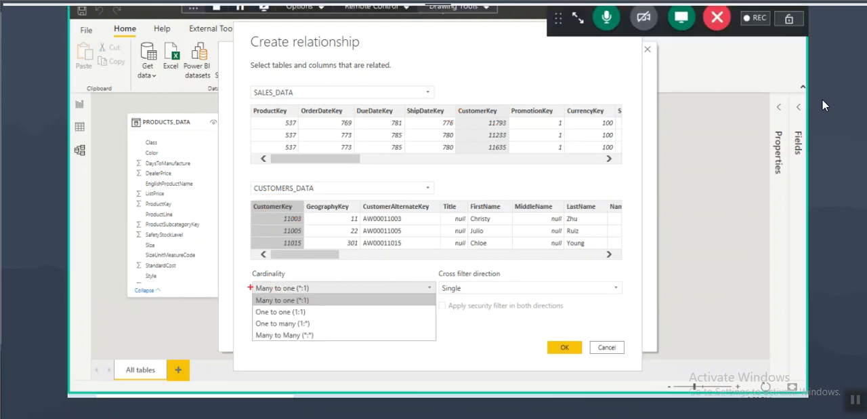
drag(252, 297, 325, 307)
mouse_move(250, 320)
mouse_down()
mouse_move(320, 328)
mouse_move(310, 324)
mouse_up()
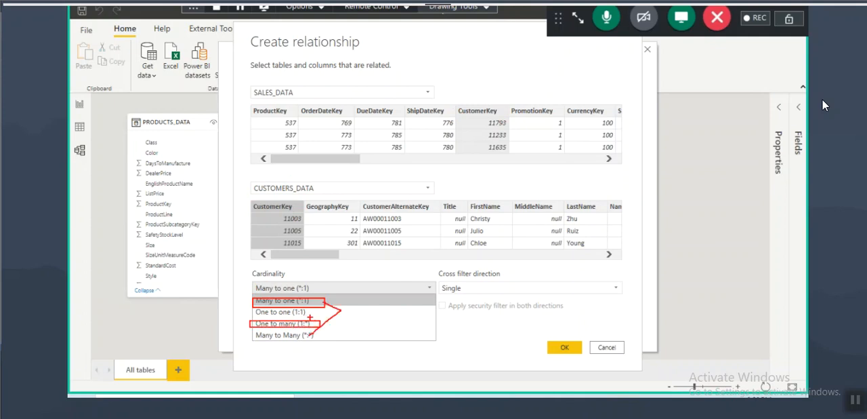
click(606, 346)
Step: Switch to the Notepad notes and add a dashed separator and the heading "Many to Many(M:M)" below the Many to One section
click(557, 398)
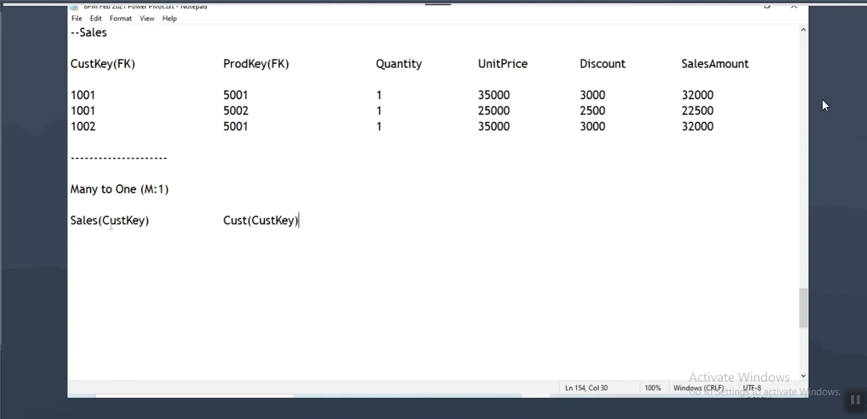
click(102, 202)
click(94, 190)
drag(94, 190, 154, 190)
click(314, 218)
key(Return)
key(Return)
text(-----------------)
key(Return)
key(Return)
text(Many to May)
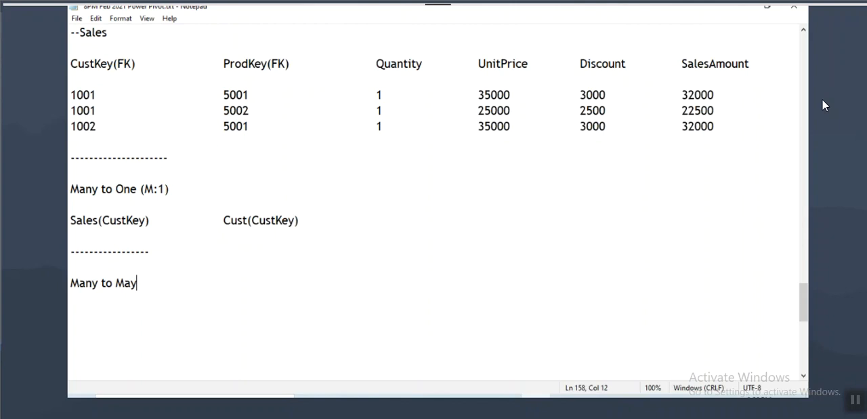
key(BackSpace)
text(ny(M:M))
drag(70, 282, 177, 275)
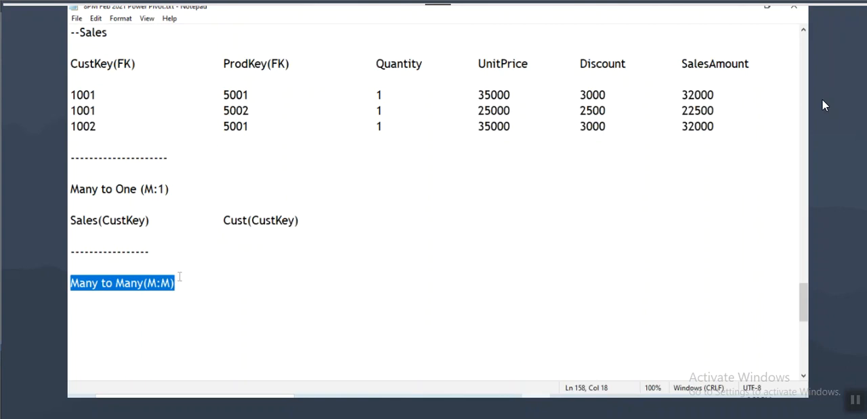
drag(112, 283, 193, 284)
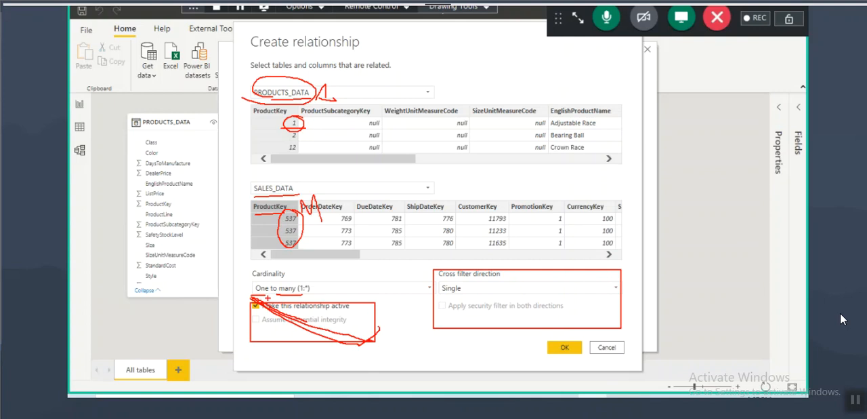
Step: Create the active one-to-many relationship from PRODUCTS_DATA to SALES_DATA on ProductKey, and review its line in the model
click(563, 348)
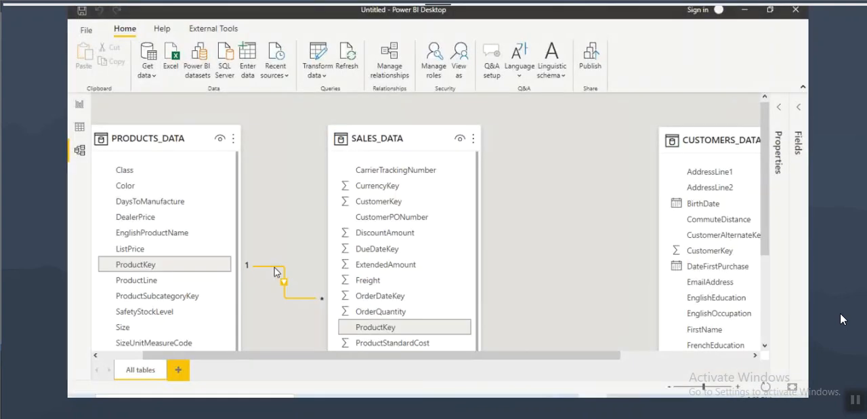
drag(135, 269, 163, 270)
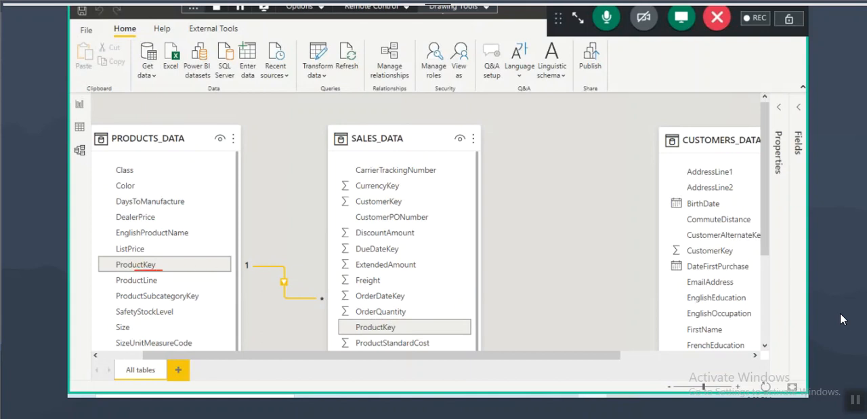
drag(240, 258, 254, 252)
drag(147, 145, 185, 143)
drag(326, 293, 319, 284)
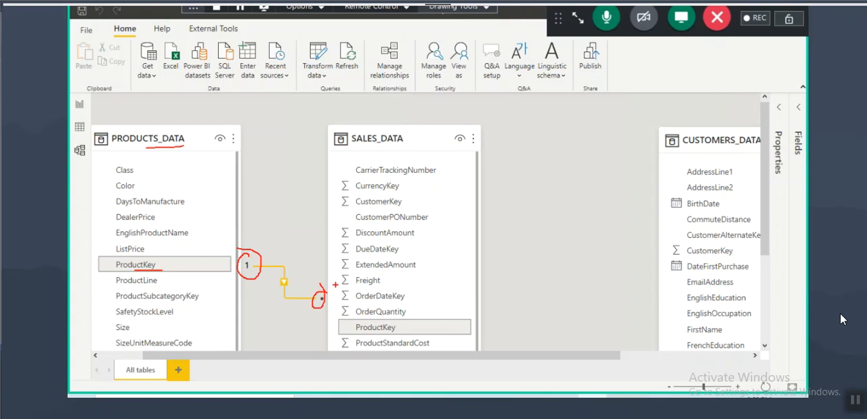
drag(357, 334, 386, 333)
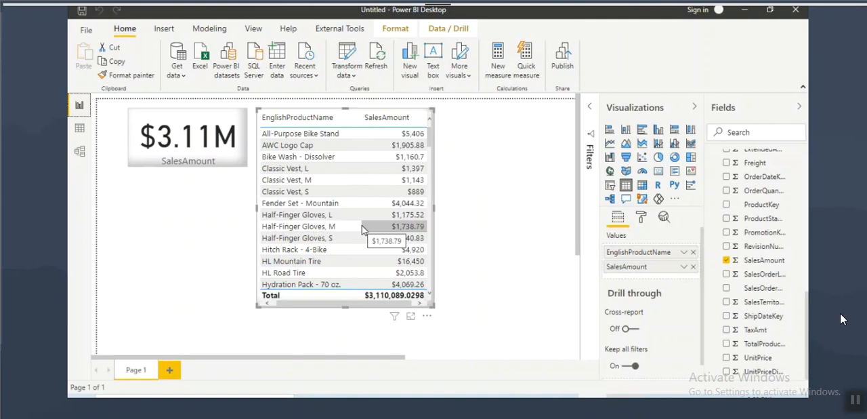
Step: Examine the SalesAmount listed for All-Purpose Bike Stand in the product sales table on the report page
key(ctrl+2)
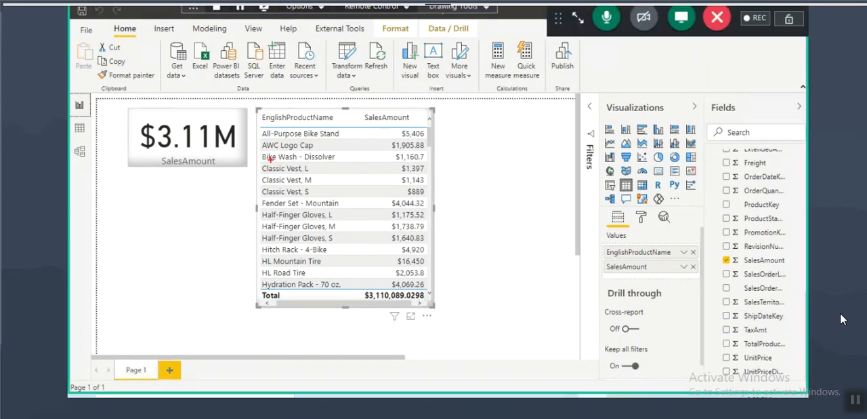
mouse_move(263, 138)
mouse_down()
mouse_move(294, 139)
mouse_move(263, 130)
mouse_move(298, 141)
mouse_up()
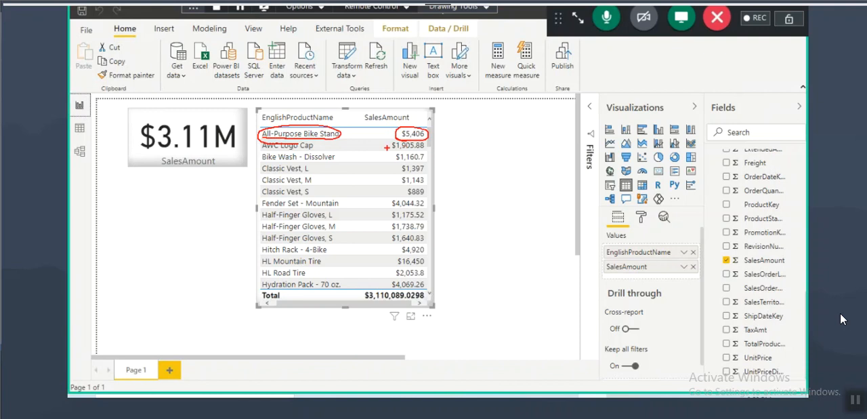
key(Escape)
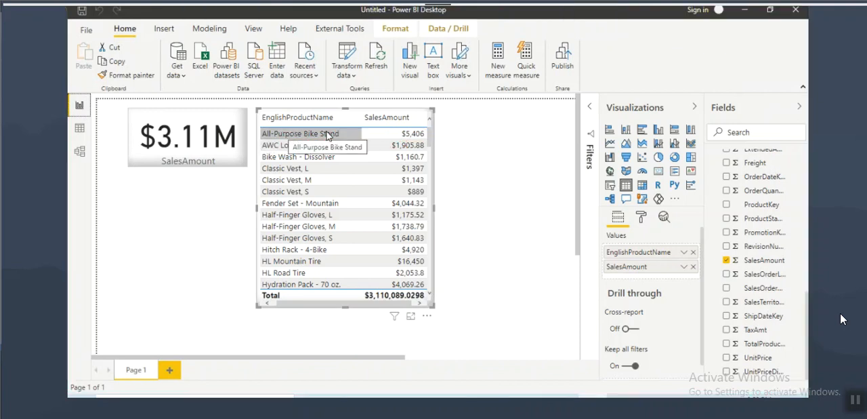
Step: Mark the All-Purpose Bike Stand name and its SalesAmount in the product sales table with on-screen annotations
key(ctrl+2)
drag(257, 126, 344, 141)
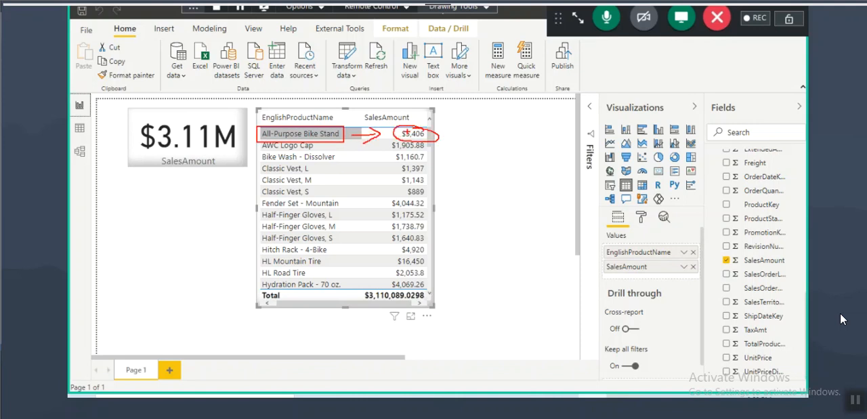
click(447, 7)
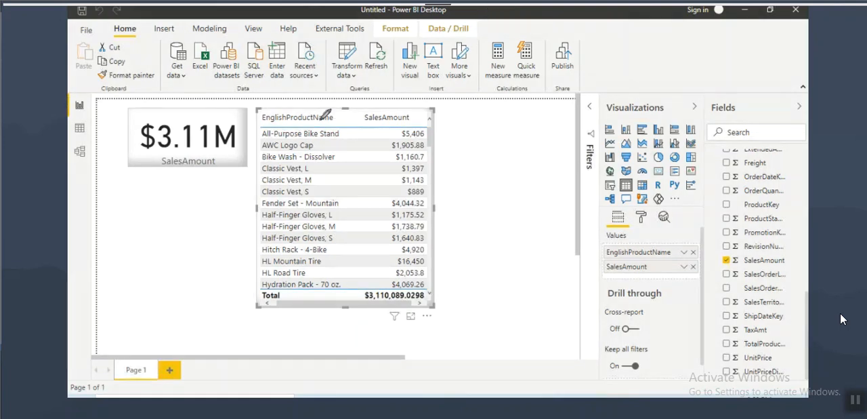
drag(263, 140, 329, 139)
mouse_move(399, 141)
mouse_down()
mouse_move(432, 140)
mouse_move(405, 127)
mouse_move(415, 140)
mouse_move(428, 129)
mouse_up()
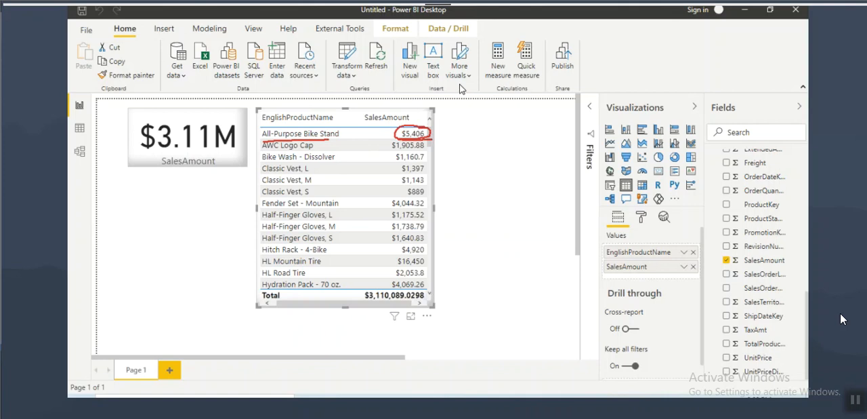
key(Escape)
Step: Show the PRODUCTS_DATA table in Data view and filter EnglishProductName to only All-Purpose Bike Stand
click(79, 128)
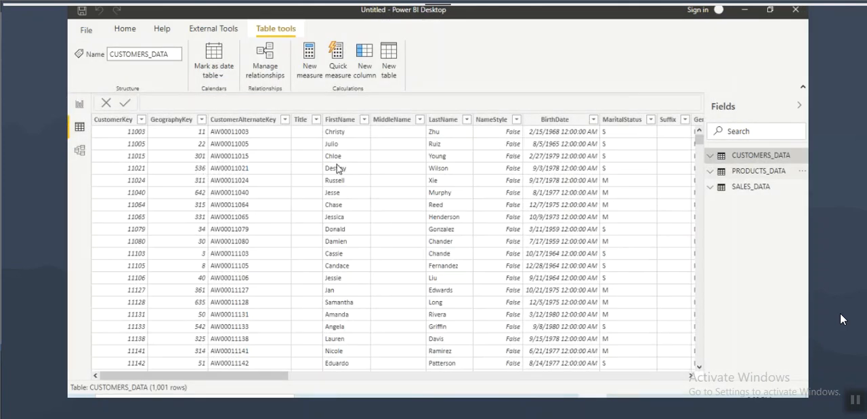
click(755, 173)
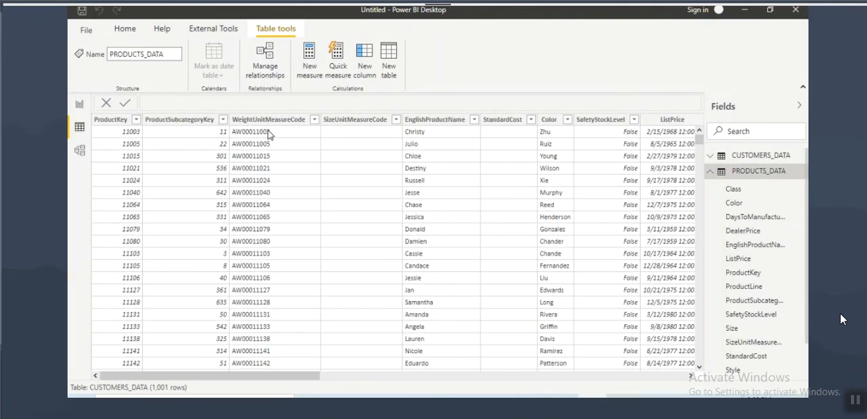
click(435, 120)
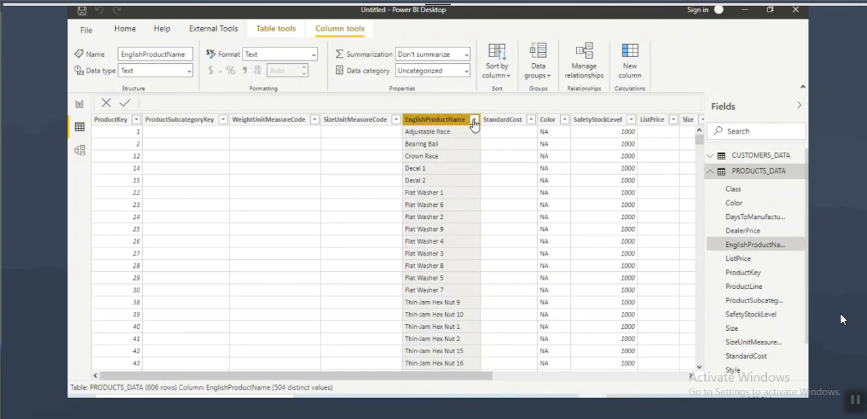
click(474, 119)
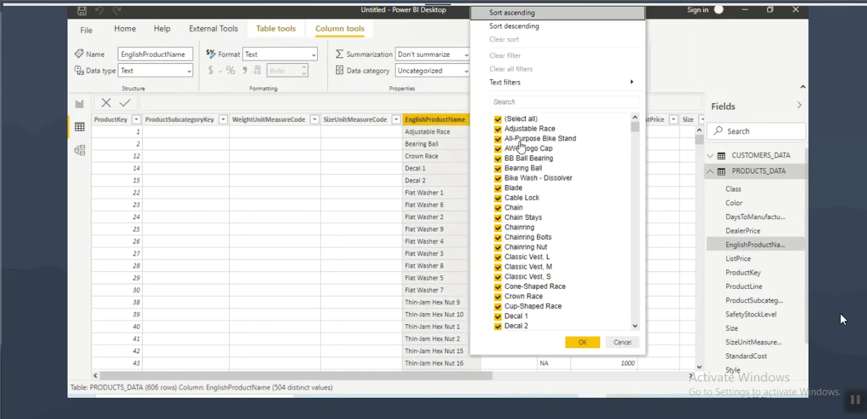
key(ctrl+2)
drag(504, 141, 576, 143)
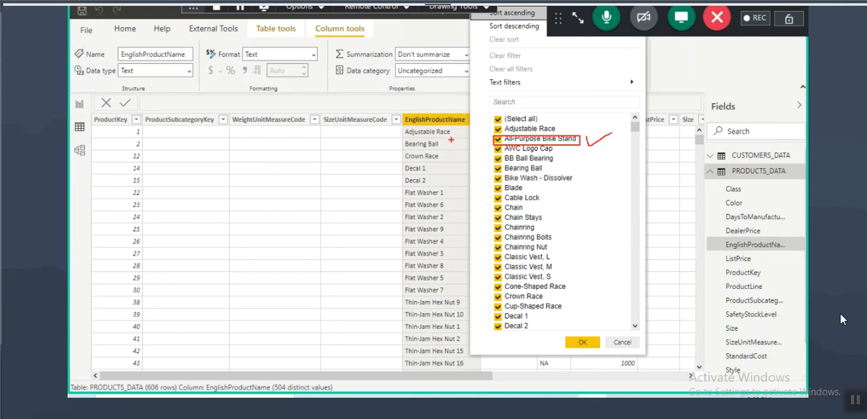
key(ctrl+2)
click(498, 118)
click(498, 139)
click(579, 341)
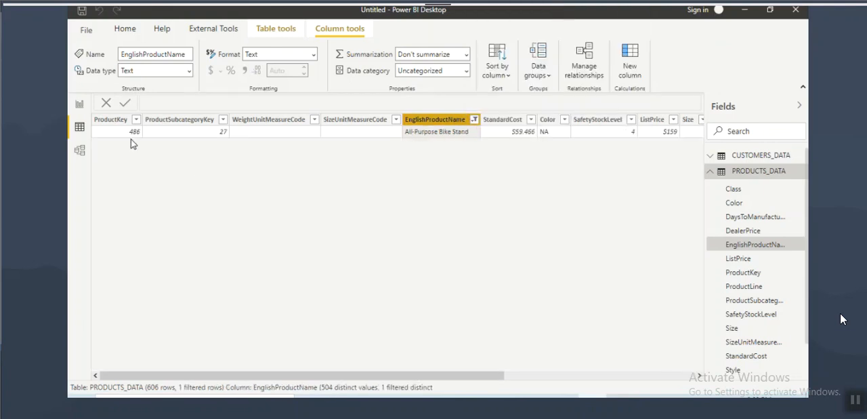
Step: Mark the ProductKey and name of All-Purpose Bike Stand and handwrite 486 on the screen as a reminder
key(ctrl+2)
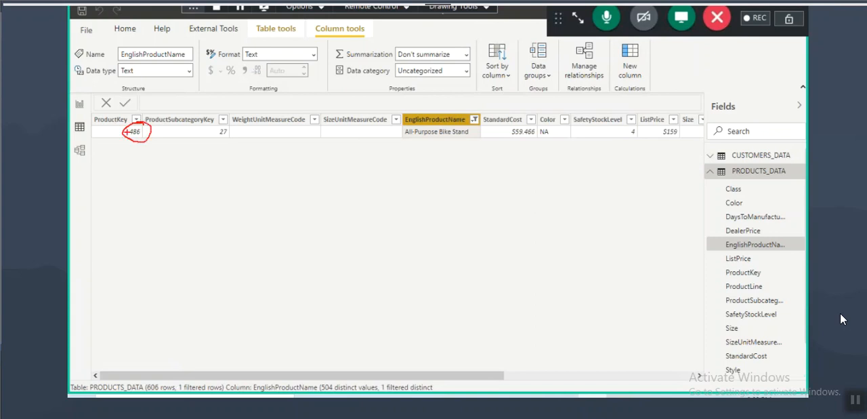
drag(416, 136, 476, 140)
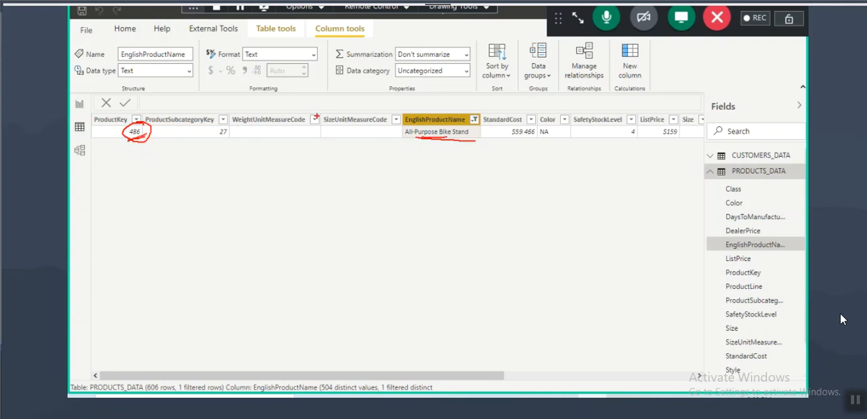
key(Escape)
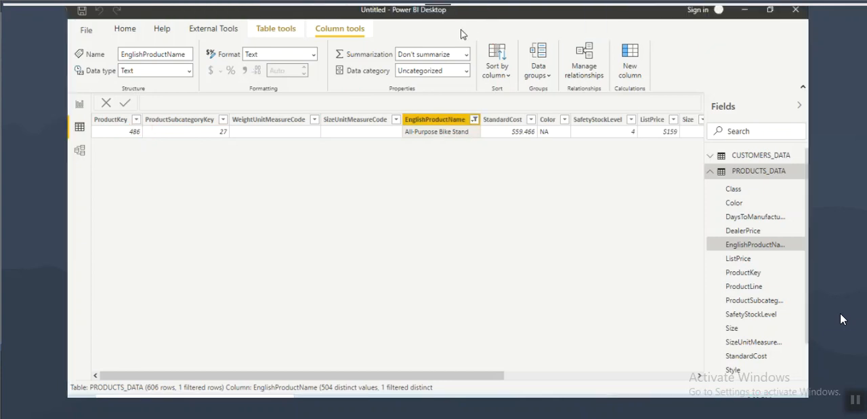
mouse_move(265, 61)
mouse_down()
mouse_move(284, 65)
mouse_move(271, 76)
mouse_up()
mouse_move(303, 52)
mouse_down()
mouse_move(293, 72)
mouse_move(304, 54)
mouse_up()
drag(315, 48, 315, 64)
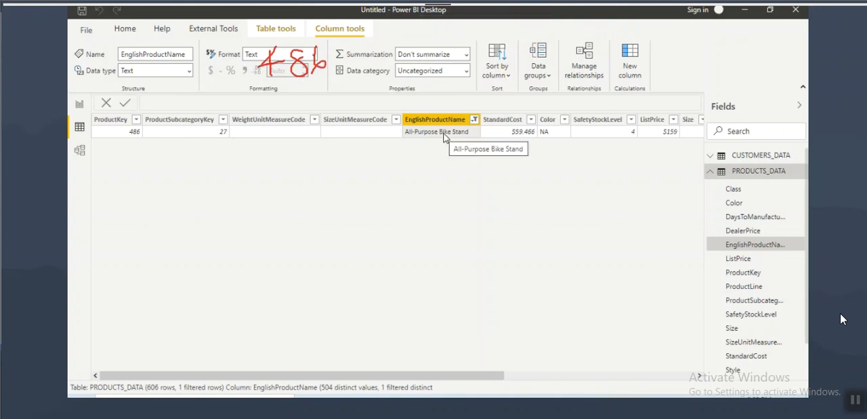
Step: Show the SALES_DATA table and filter its ProductKey column to only 486
click(761, 172)
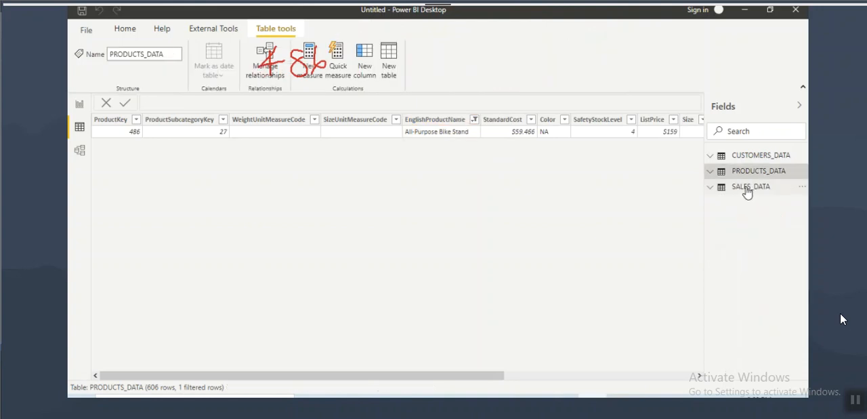
click(748, 188)
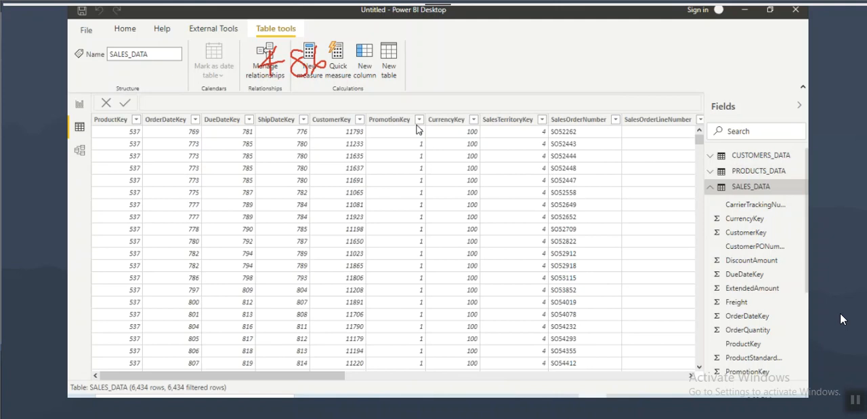
click(117, 122)
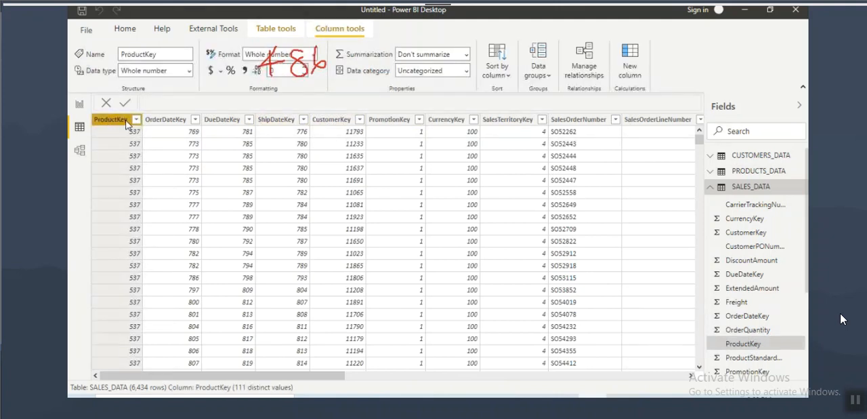
click(136, 119)
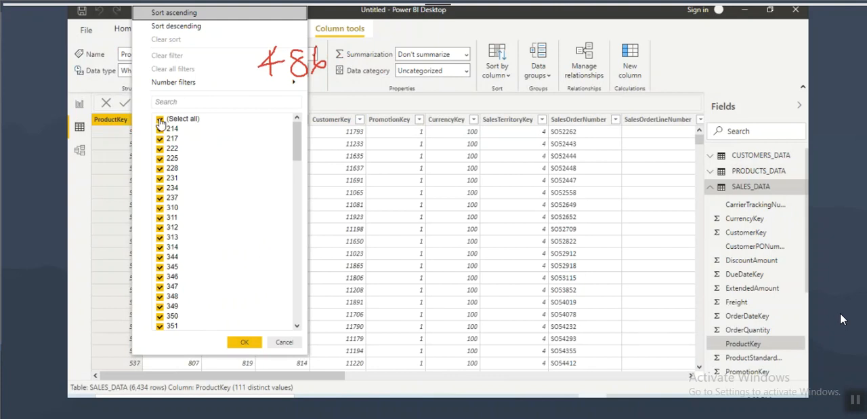
click(161, 119)
click(199, 103)
text(486)
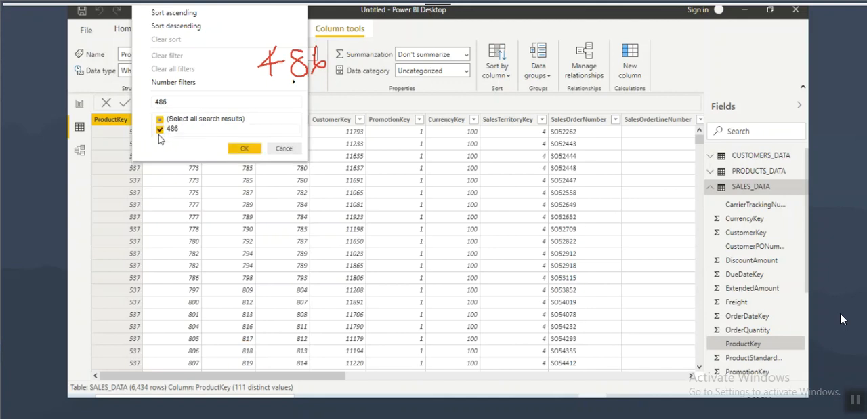
click(247, 150)
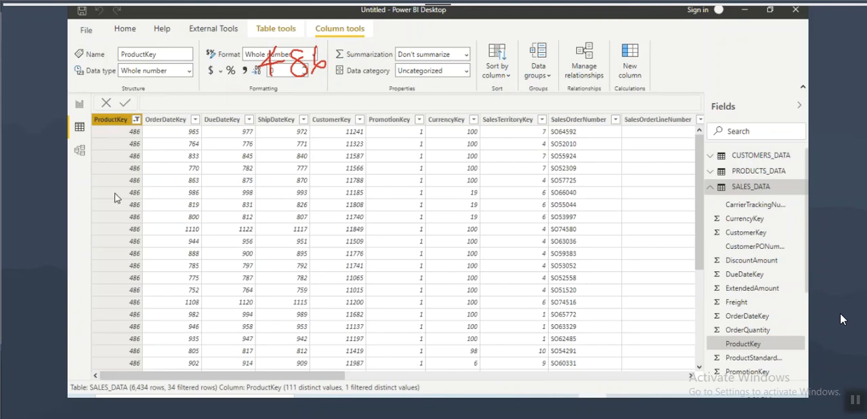
Step: Examine the filtered row count and the SalesAmount values of the product 486 rows in SALES_DATA
key(ctrl+2)
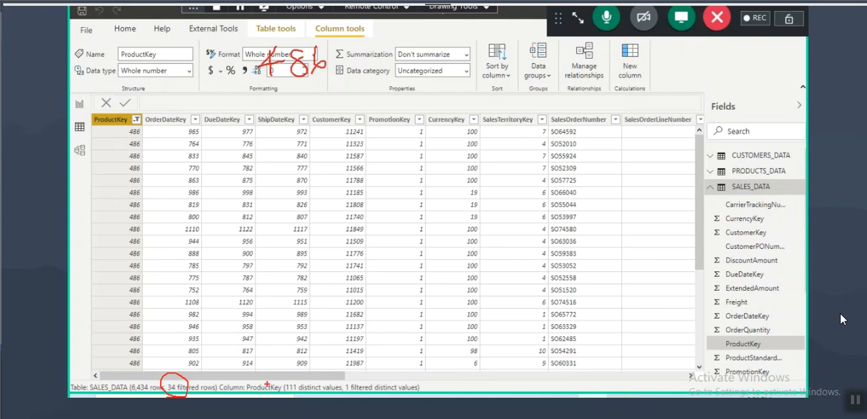
key(ctrl+2)
drag(274, 376, 534, 384)
click(630, 120)
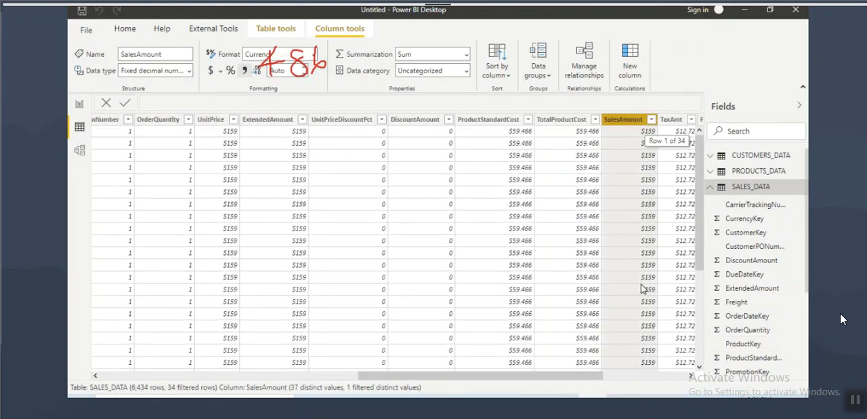
scroll(645, 270, down, 5)
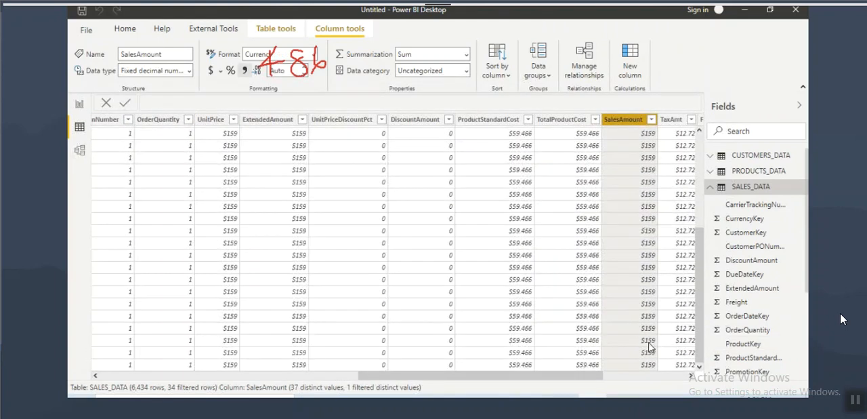
key(ctrl+2)
mouse_move(656, 289)
mouse_down()
mouse_move(637, 271)
mouse_move(665, 294)
mouse_up()
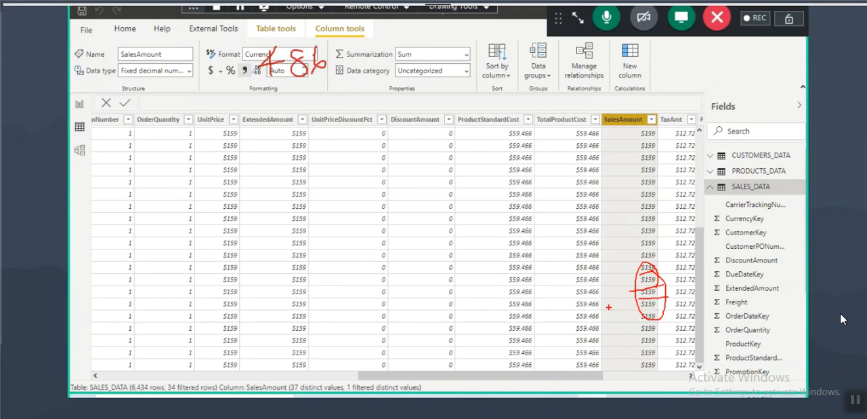
drag(183, 395, 200, 389)
key(Escape)
Step: Switch to the Windows Calculator, multiply 34 by 159, highlight the product, and minimize the calculator
key(super)
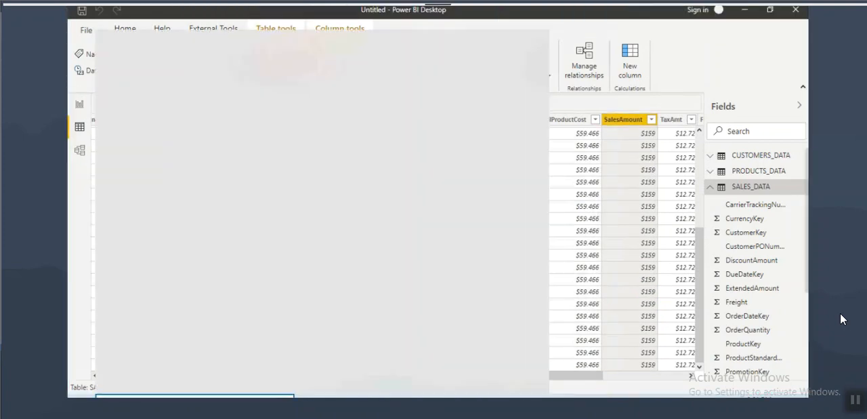
text(cal)
key(Return)
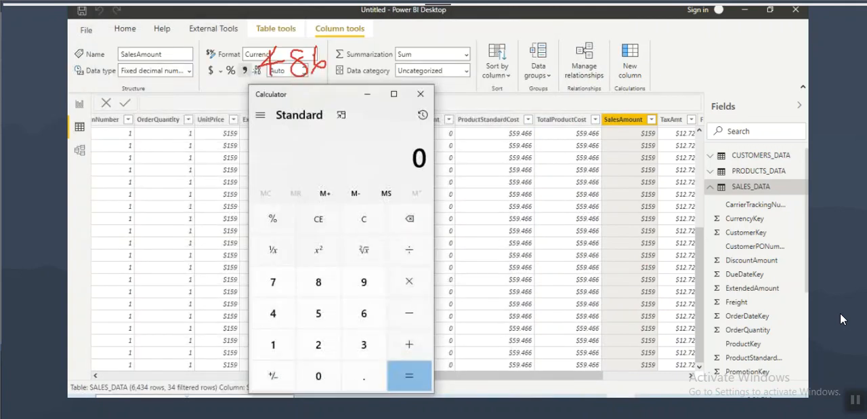
click(358, 346)
click(273, 313)
click(409, 281)
click(273, 344)
click(317, 315)
click(363, 282)
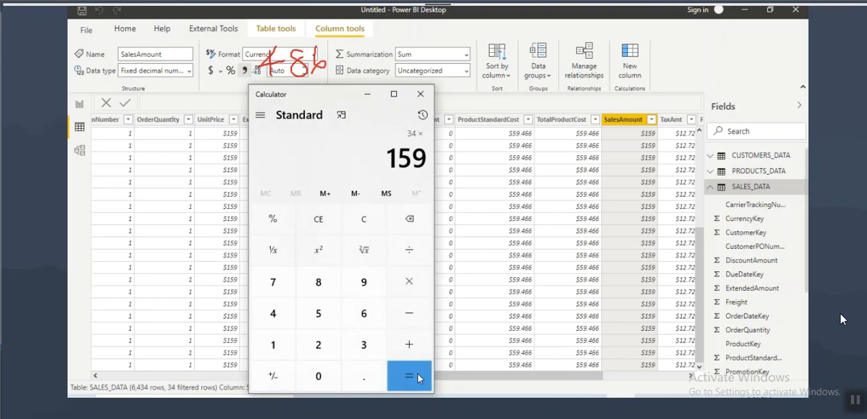
click(402, 372)
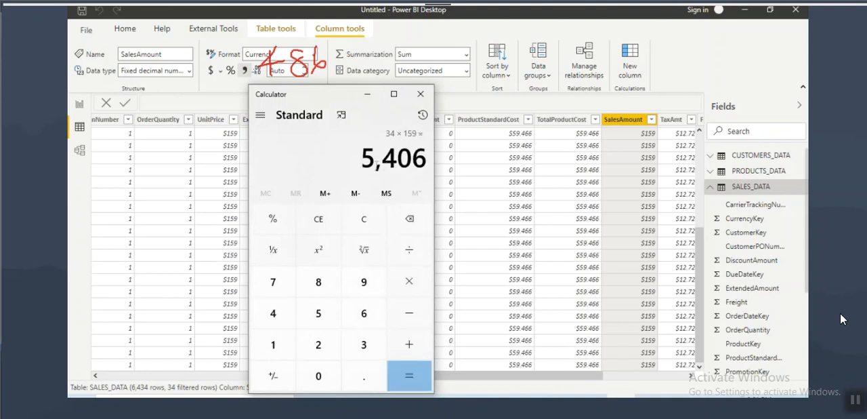
drag(364, 162, 427, 159)
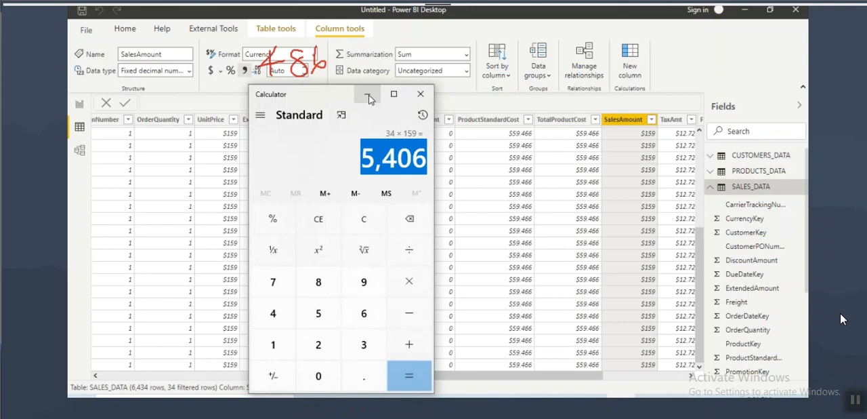
click(372, 170)
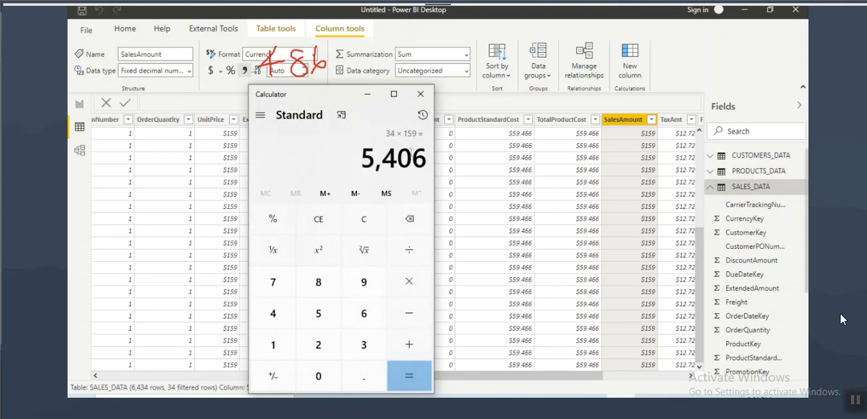
click(367, 94)
Step: Return to the report page and compare the All-Purpose Bike Stand SalesAmount with the calculated product
click(80, 104)
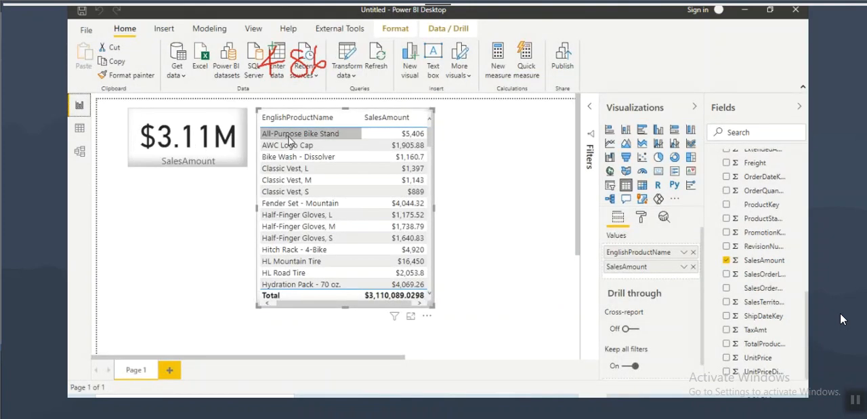
drag(260, 128, 350, 143)
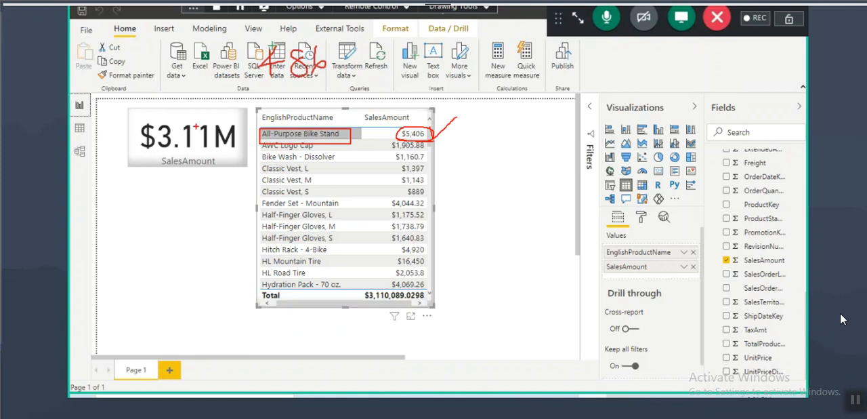
click(79, 151)
click(80, 104)
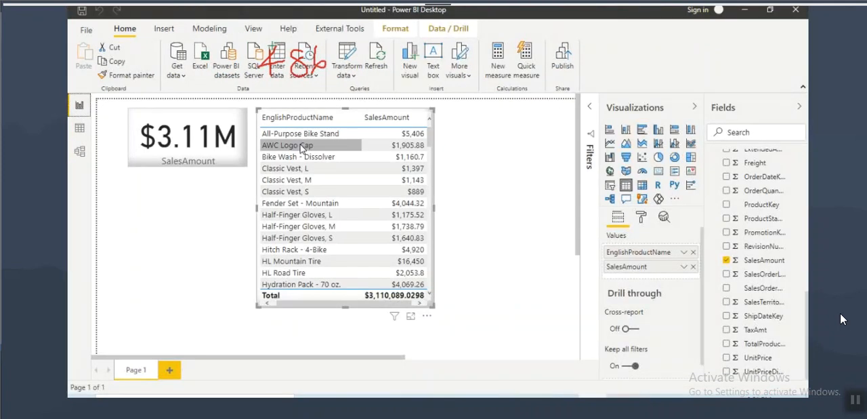
mouse_move(262, 139)
mouse_down()
mouse_move(334, 140)
mouse_move(269, 127)
mouse_up()
key(Escape)
Step: Collapse the SALES_DATA and PRODUCTS_DATA field lists on the report page and turn on screen annotation
scroll(762, 195, up, 4)
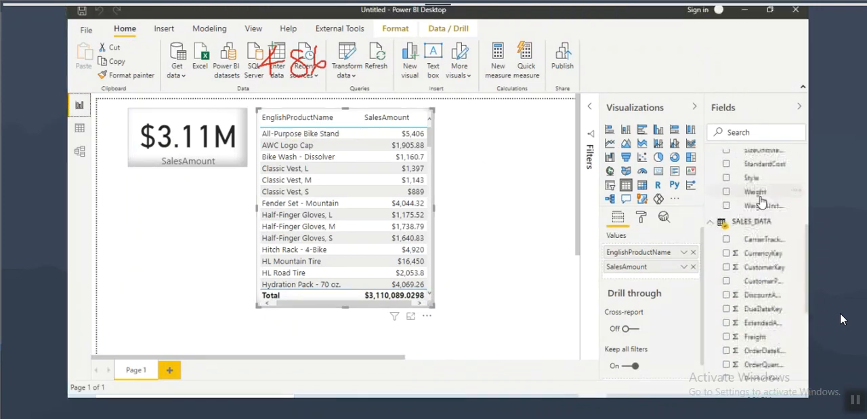
click(735, 224)
scroll(755, 230, up, 4)
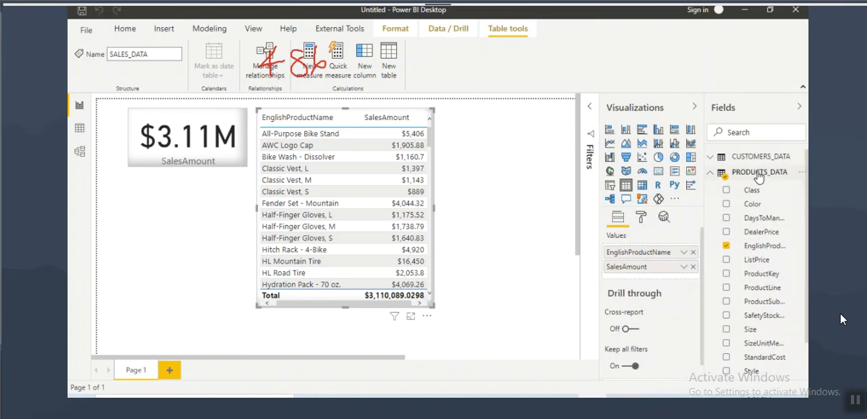
click(759, 172)
key(ctrl+2)
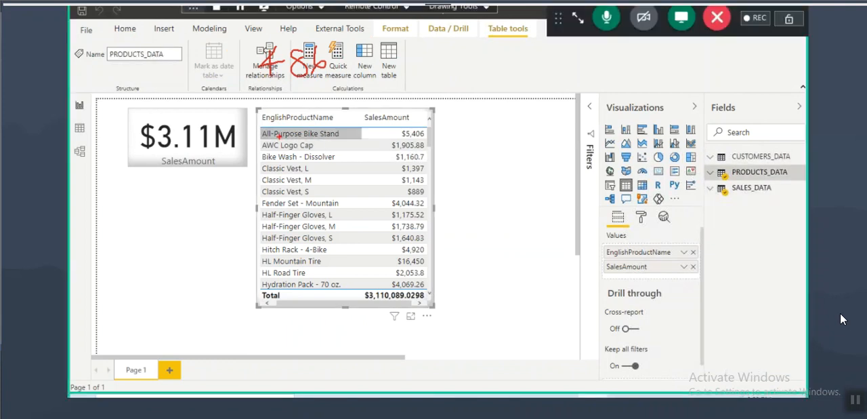
Step: Circle All-Purpose Bike Stand and the PRODUCTS_DATA table, write "P Key" above it, and draw an arrow from it to SALES_DATA
mouse_move(263, 135)
mouse_down()
mouse_move(343, 135)
mouse_move(268, 126)
mouse_up()
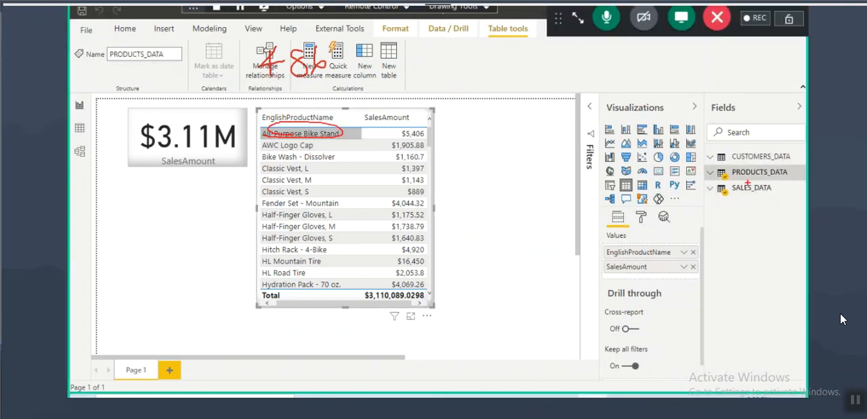
drag(742, 180, 712, 164)
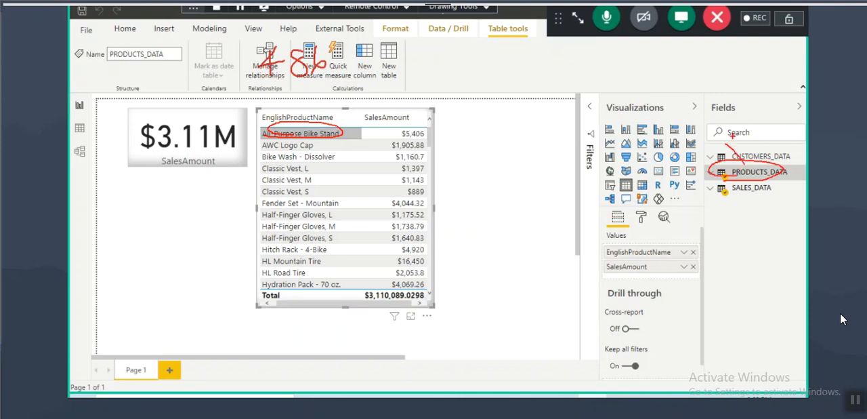
drag(682, 114, 685, 129)
mouse_move(704, 103)
mouse_down()
mouse_move(705, 133)
mouse_move(729, 130)
mouse_up()
mouse_move(682, 117)
mouse_down()
mouse_move(647, 93)
mouse_move(674, 200)
mouse_move(722, 194)
mouse_up()
drag(705, 188, 763, 196)
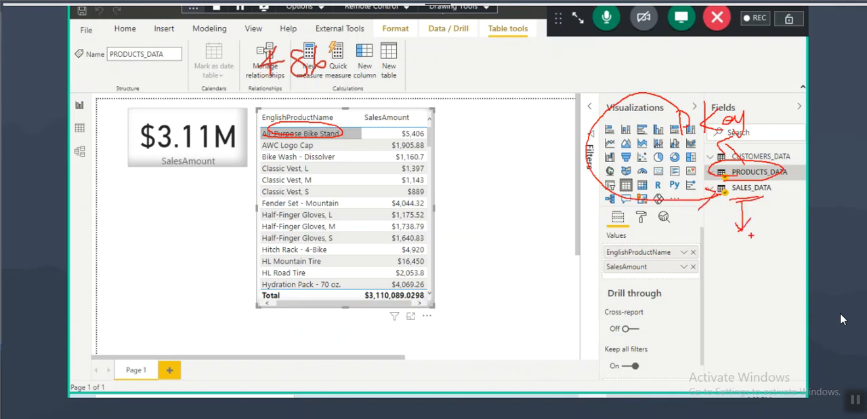
Step: Circle the key note, draw the downward flow below SALES_DATA, and mark the All-Purpose Bike Stand SalesAmount
mouse_move(749, 107)
mouse_down()
mouse_move(694, 93)
mouse_move(761, 128)
mouse_up()
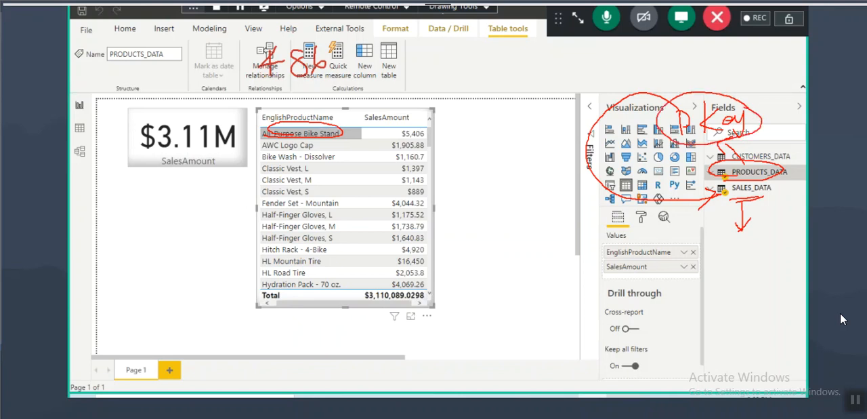
drag(733, 268, 744, 242)
mouse_move(745, 270)
mouse_down()
mouse_move(745, 318)
mouse_move(762, 298)
mouse_up()
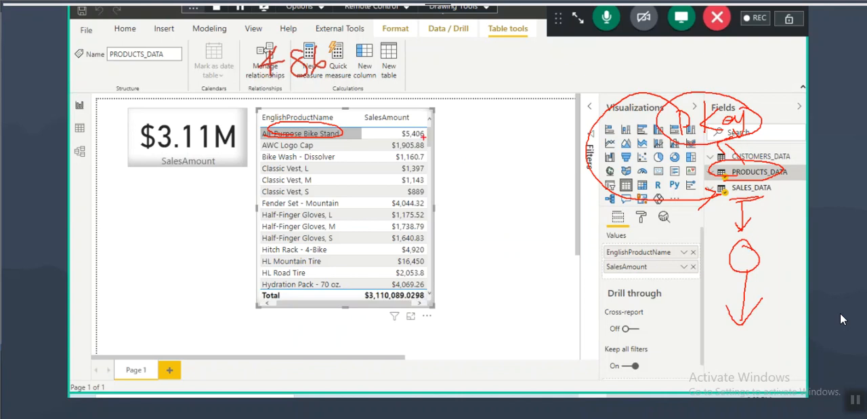
drag(401, 134, 479, 110)
drag(405, 139, 446, 138)
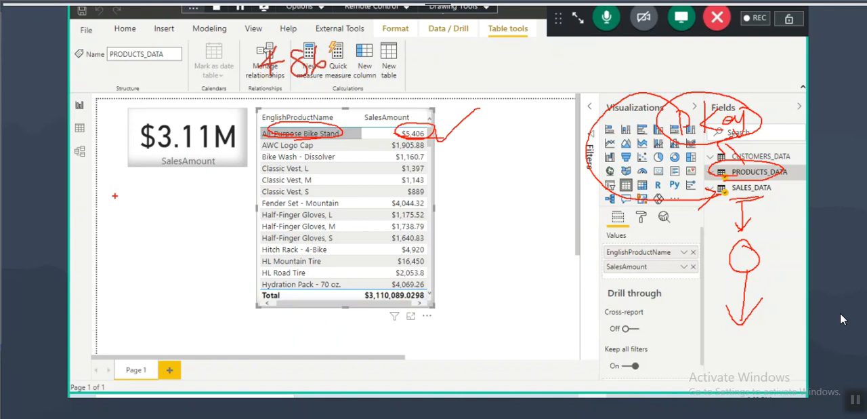
Step: Switch to the model view and mark EnglishProductName, both ProductKey fields and the relationship line between the products and sales tables
click(79, 149)
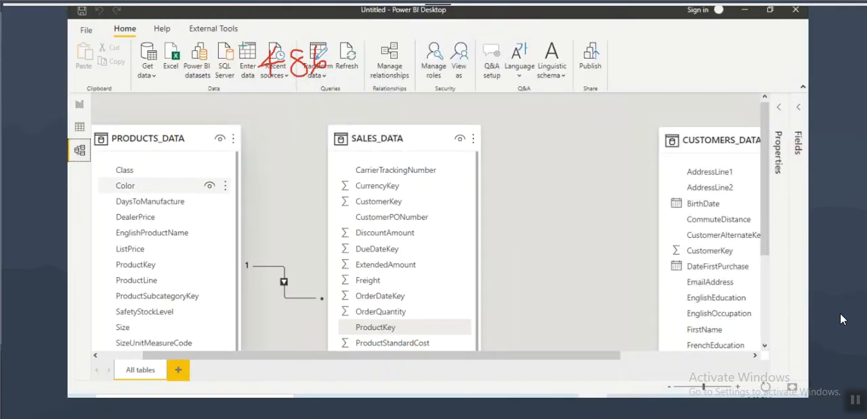
mouse_move(132, 239)
mouse_down()
mouse_move(196, 230)
mouse_move(119, 237)
mouse_up()
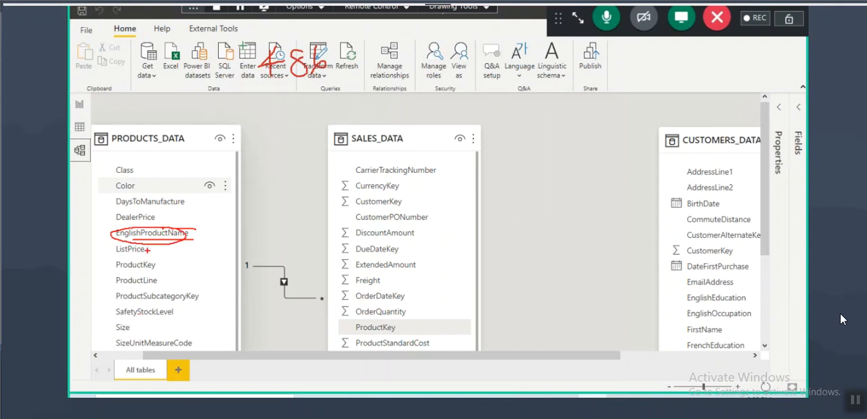
mouse_move(156, 264)
mouse_down()
mouse_move(114, 264)
mouse_move(155, 261)
mouse_up()
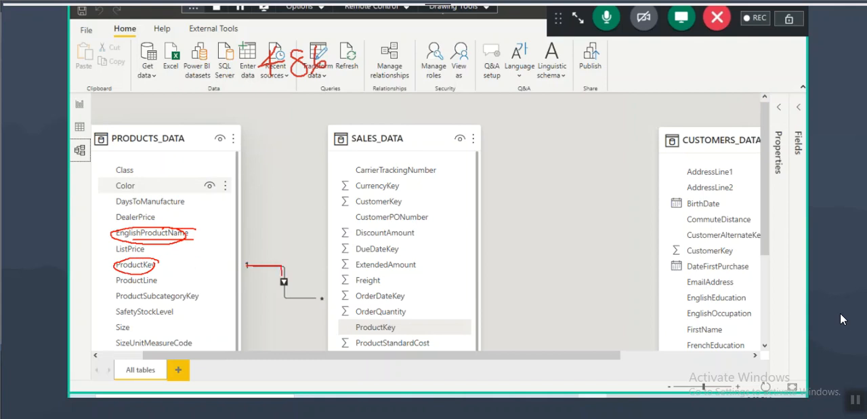
drag(283, 293, 351, 293)
mouse_move(400, 325)
mouse_down()
mouse_move(389, 334)
mouse_move(426, 307)
mouse_move(428, 318)
mouse_up()
drag(457, 259, 458, 291)
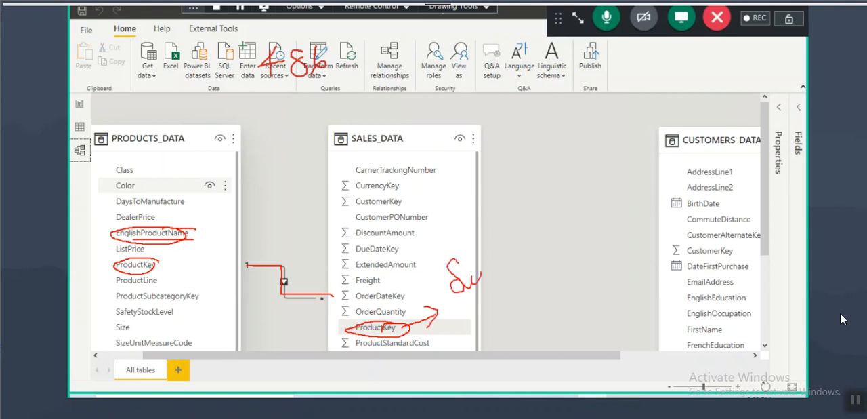
drag(506, 252, 519, 290)
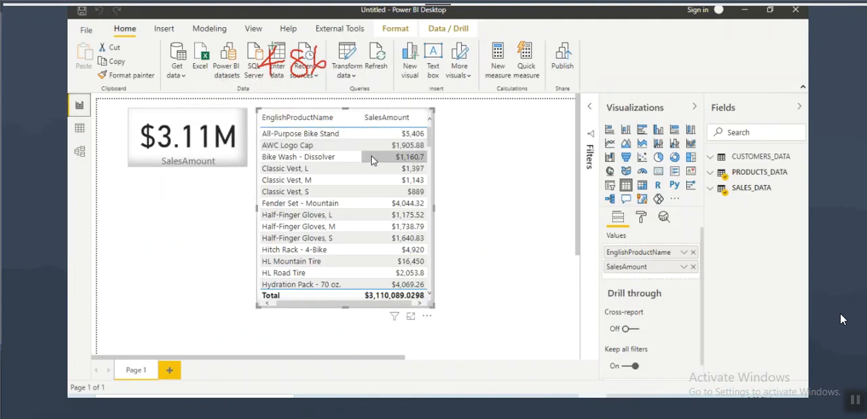
Step: Add a second report page and clear the leftover 486 annotation from the screen
click(170, 370)
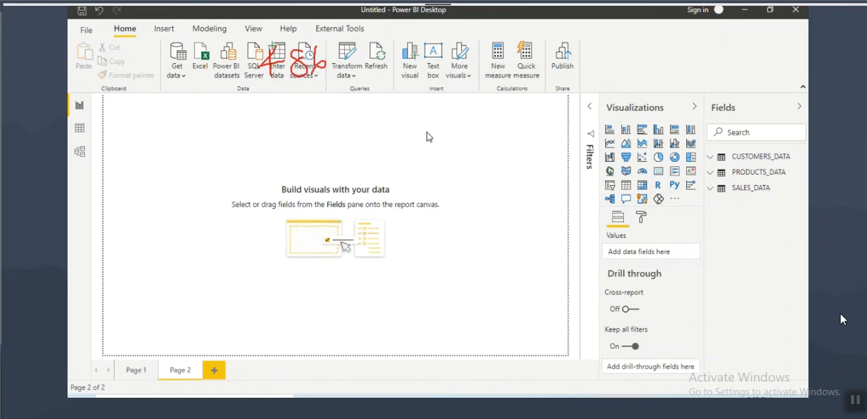
click(274, 125)
click(481, 11)
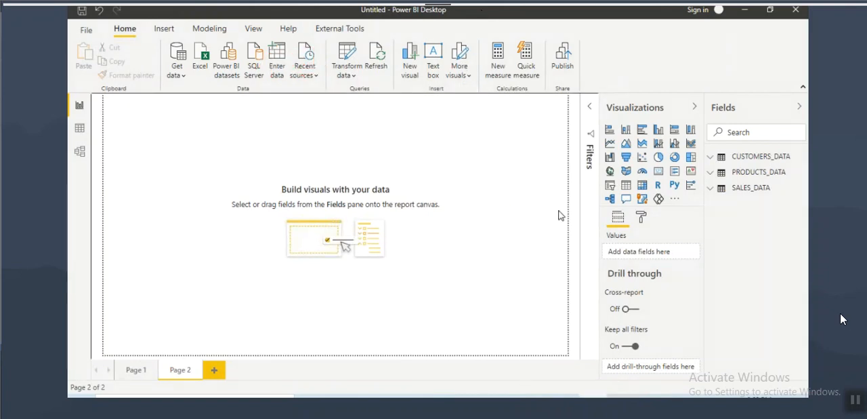
Step: Insert an empty table visual on Page 2 and reposition and enlarge it with the page view set to Actual size
click(626, 184)
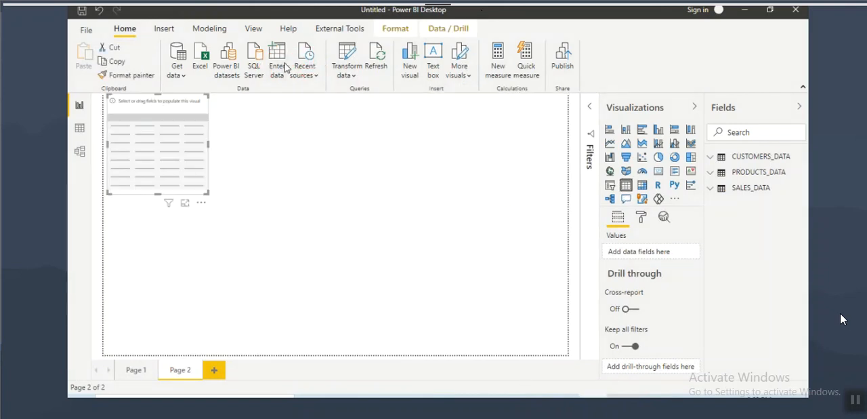
click(252, 29)
click(369, 76)
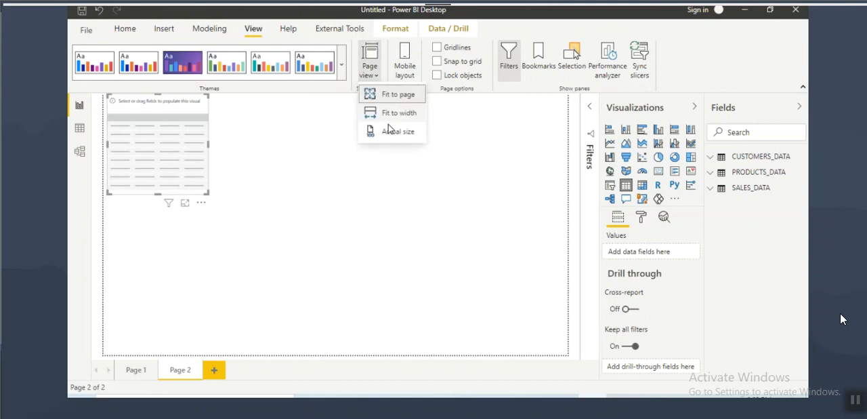
click(394, 128)
drag(186, 166, 216, 194)
drag(291, 287, 324, 320)
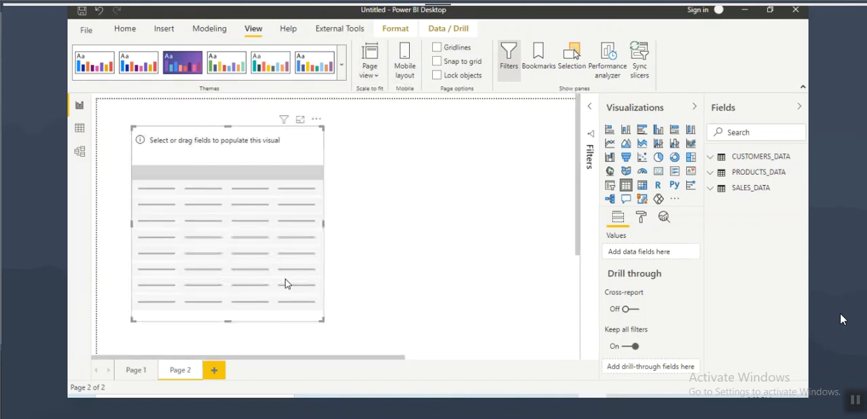
Step: Fill the table visual with FirstName, MiddleName and LastName from CUSTOMERS_DATA
click(754, 156)
scroll(765, 257, down, 2)
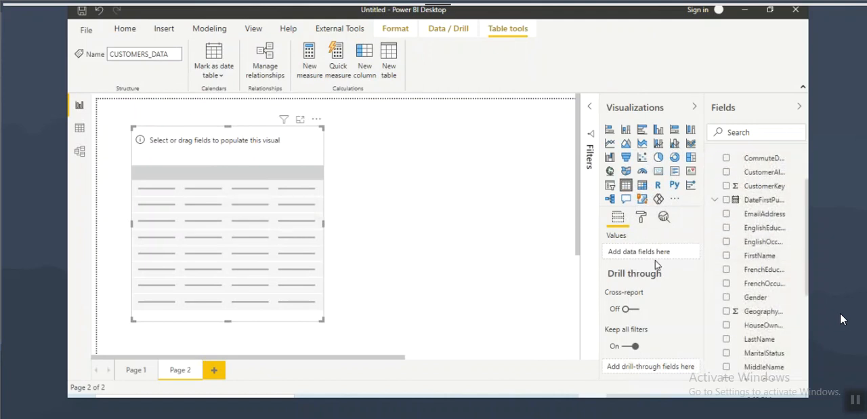
click(726, 255)
scroll(745, 278, down, 3)
drag(764, 250, 277, 223)
drag(755, 224, 271, 193)
Step: Add SalesAmount from SALES_DATA to the customer table and widen the visual to fit all columns
scroll(755, 264, down, 2)
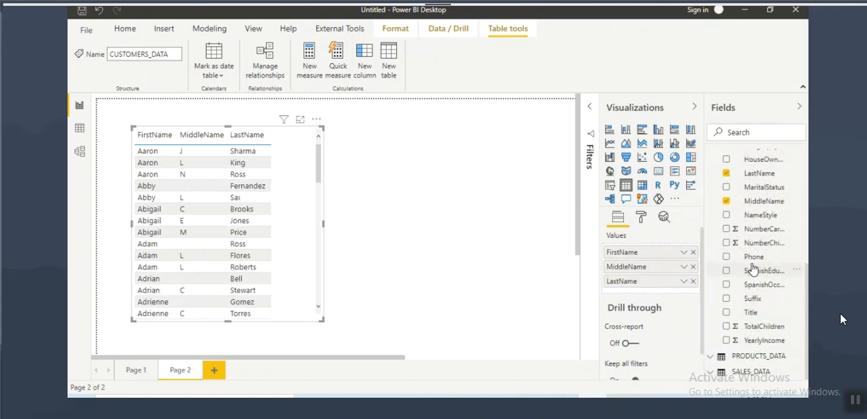
click(750, 371)
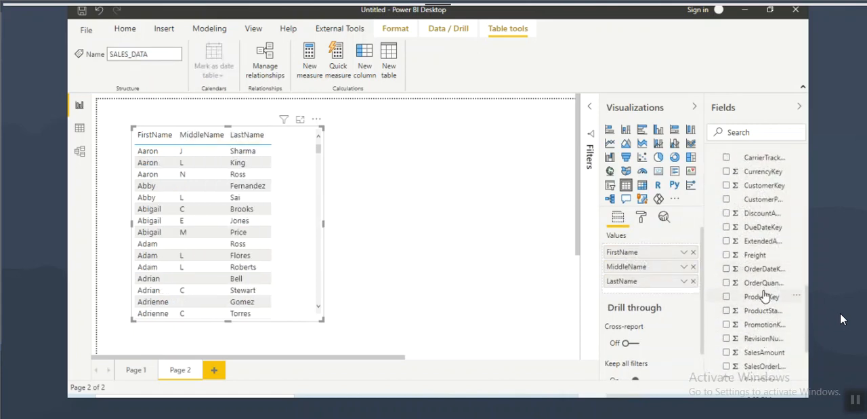
scroll(769, 291, down, 1)
drag(772, 295, 324, 226)
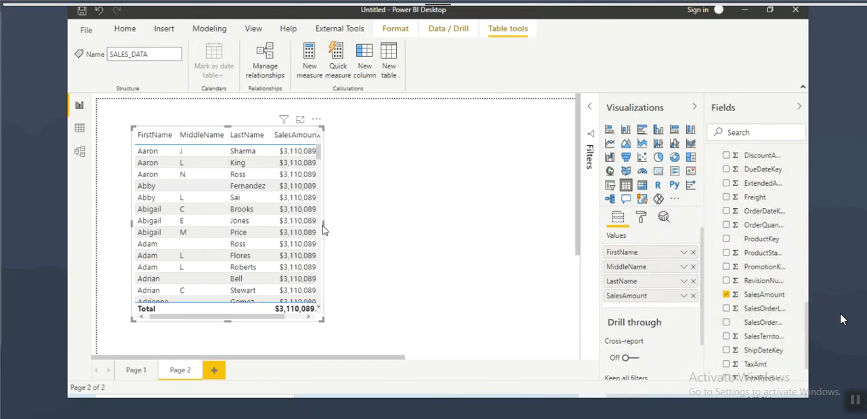
drag(326, 230, 394, 231)
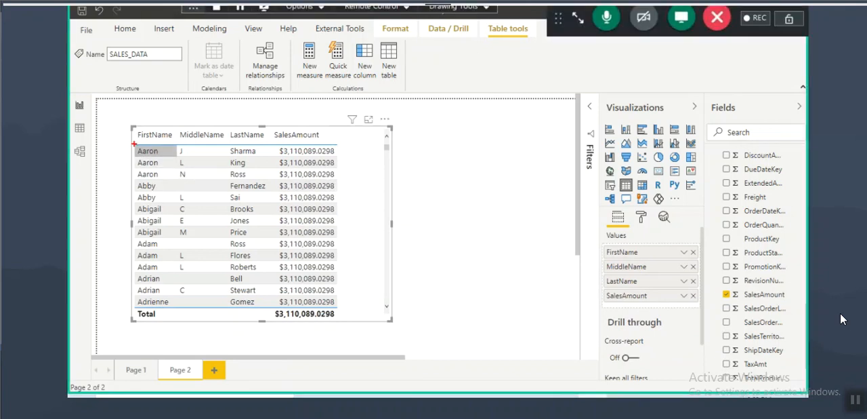
Step: Frame the first customer row and cross out the repeated SalesAmount values
mouse_move(134, 145)
mouse_down()
mouse_move(217, 163)
mouse_move(267, 159)
mouse_up()
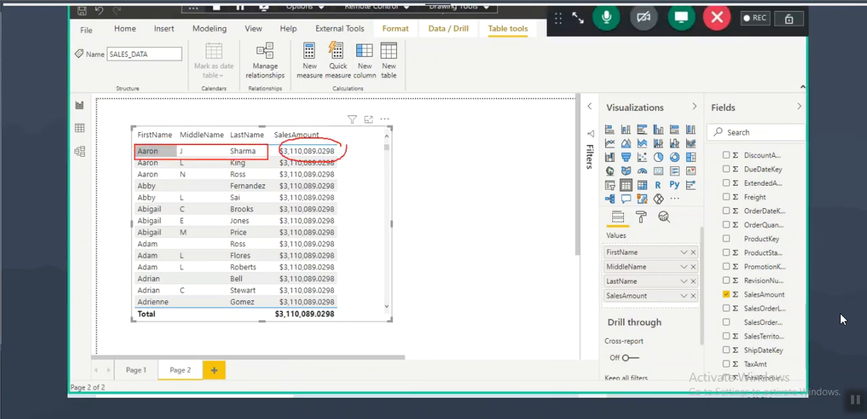
mouse_move(339, 143)
mouse_down()
mouse_move(278, 200)
mouse_move(337, 212)
mouse_up()
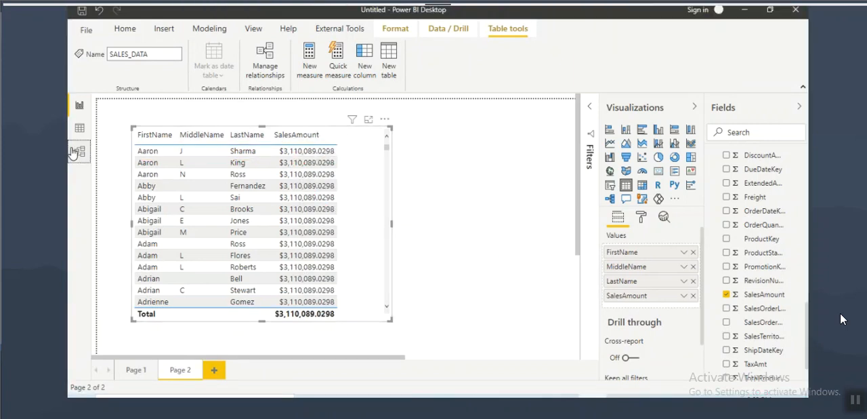
Step: Zoom the model view out to show all three tables and compare the model with the customer SalesAmount table
click(75, 151)
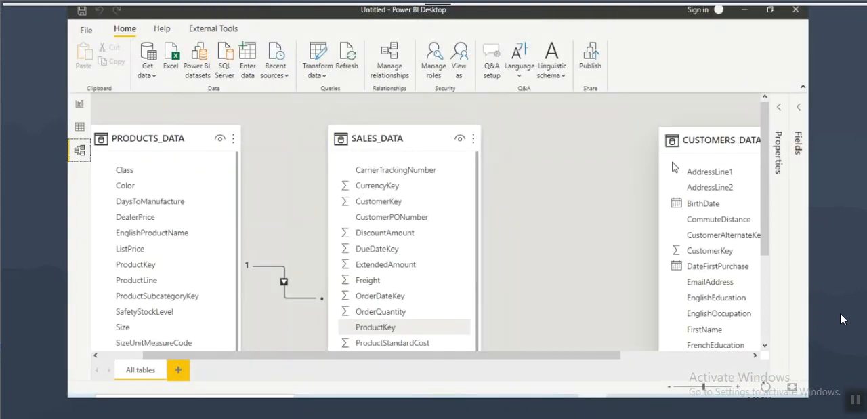
click(704, 386)
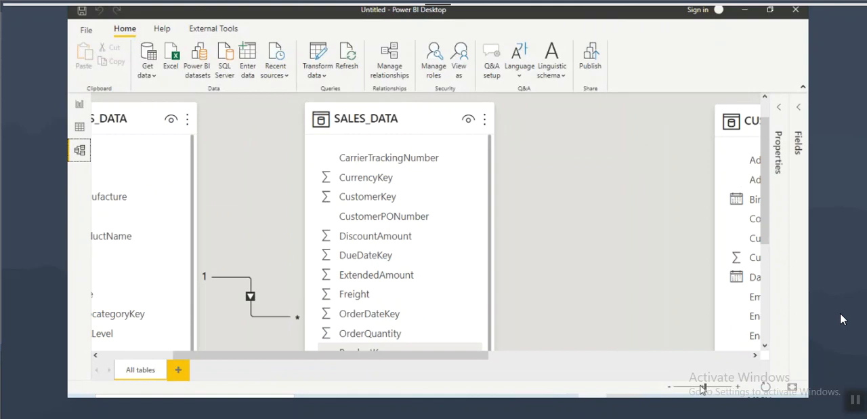
drag(704, 388, 697, 388)
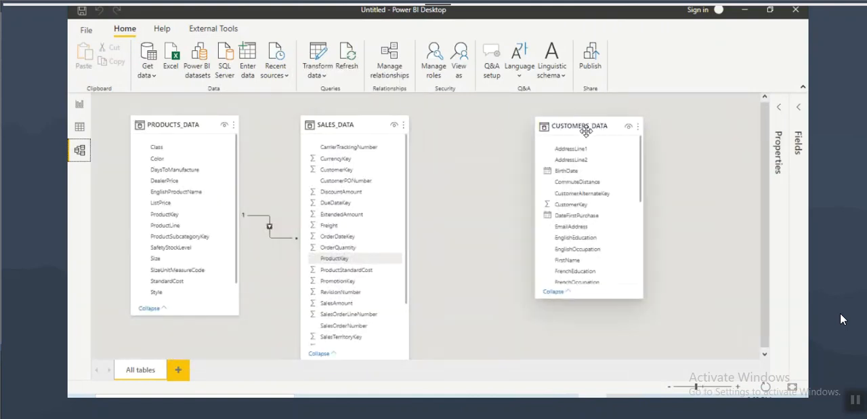
click(80, 104)
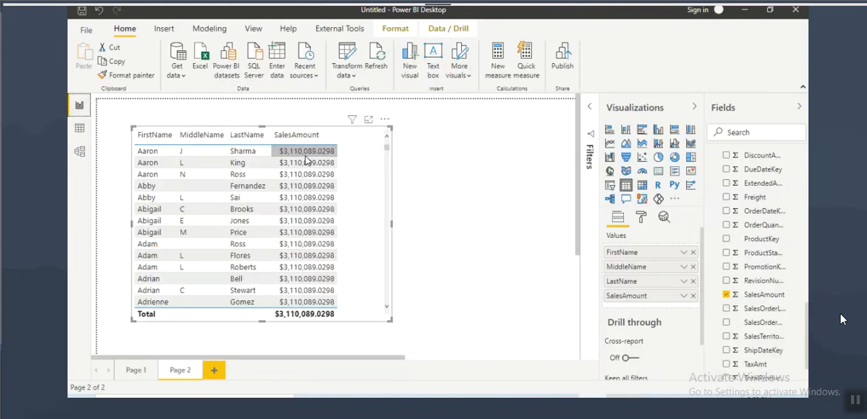
Step: Start a new relationship in the model view between CUSTOMERS_DATA and SALES_DATA
click(79, 150)
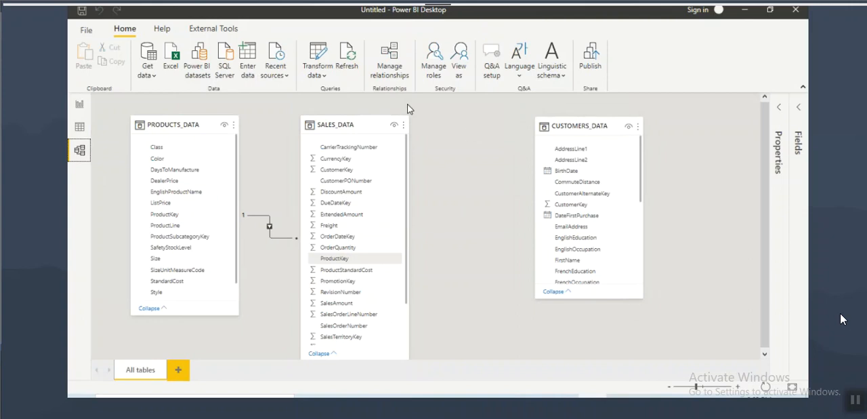
click(396, 71)
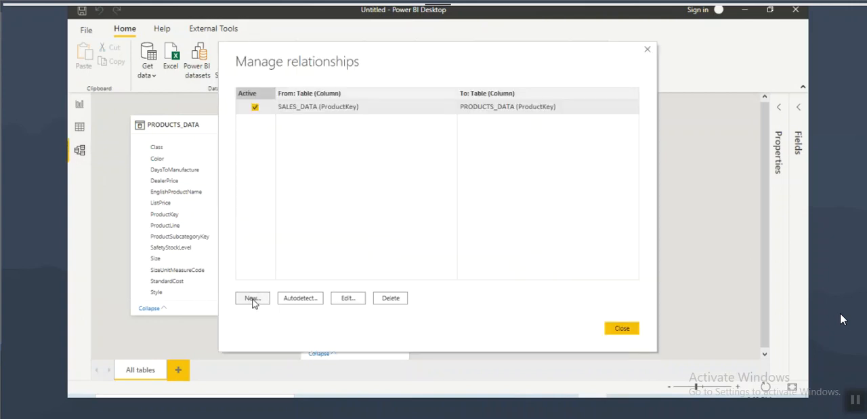
click(252, 297)
click(289, 96)
click(275, 103)
click(268, 189)
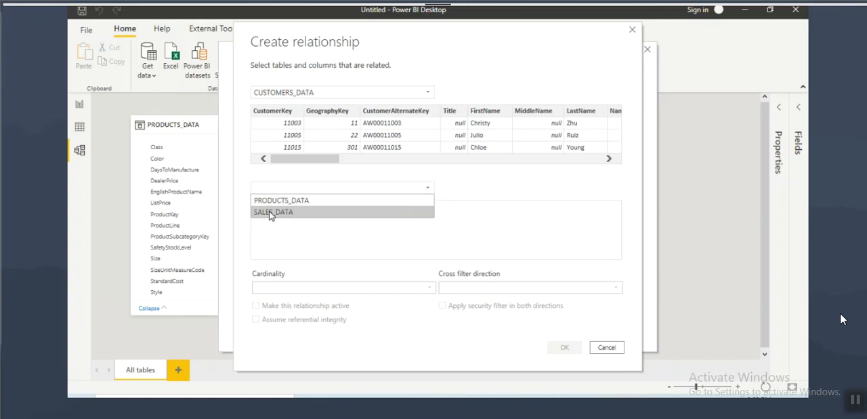
click(269, 212)
Step: Turn on screen annotation, frame both CustomerKey columns, and circle CUSTOMERS_DATA and the "One" side of the cardinality
key(ctrl+2)
drag(251, 104, 303, 160)
drag(452, 200, 512, 258)
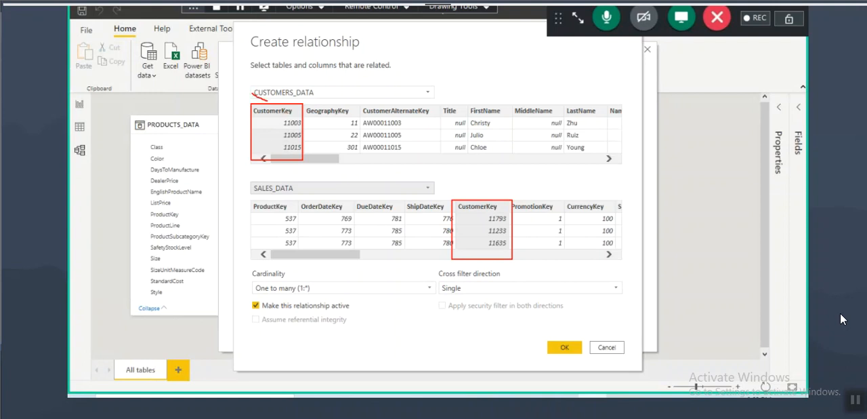
drag(314, 76, 253, 97)
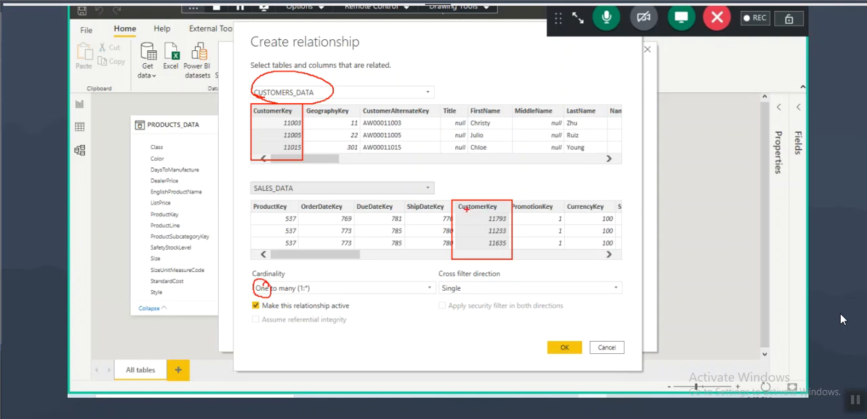
Step: Circle SALES_DATA, its CustomerKey and the "many" side, and create the active one-to-many relationship with single cross-filter direction
mouse_move(267, 197)
mouse_down()
mouse_move(254, 178)
mouse_move(274, 196)
mouse_up()
drag(489, 199, 458, 207)
drag(287, 292, 303, 291)
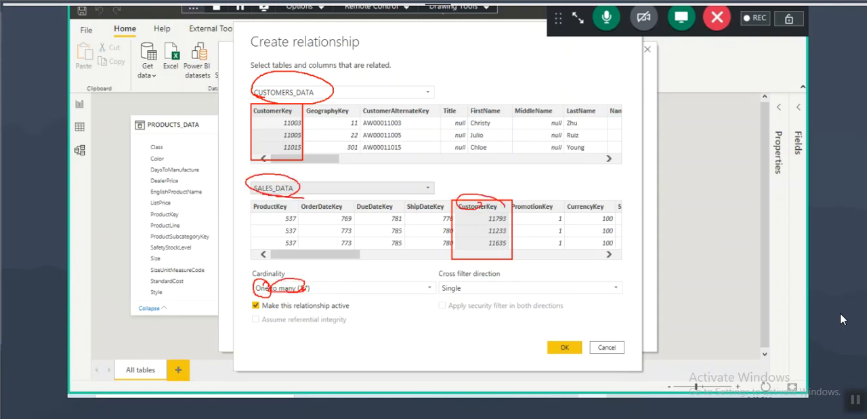
mouse_move(576, 351)
mouse_down()
mouse_move(545, 338)
mouse_move(566, 335)
mouse_up()
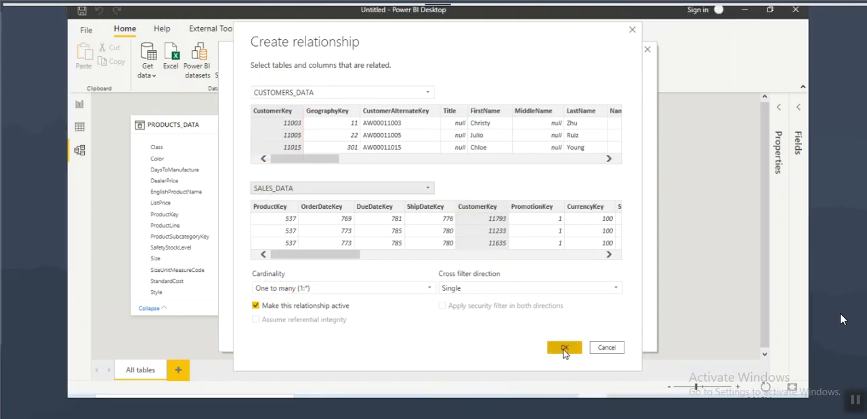
click(564, 347)
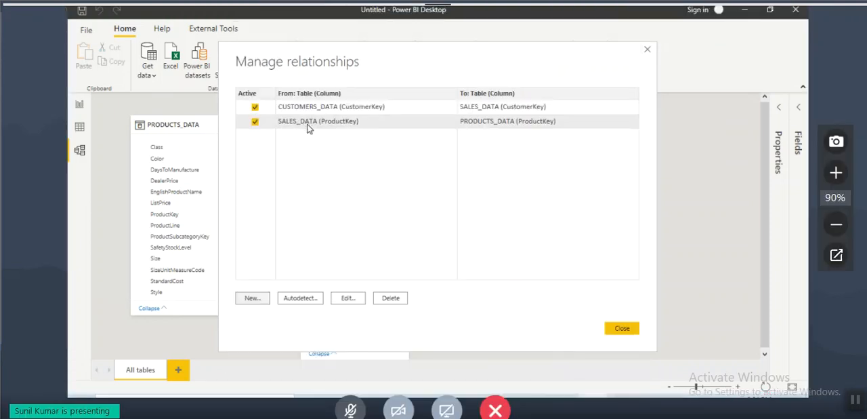
Step: Open the meeting chat and write "when we create relation ship its show automatically which cordinality we are in currently", addressed to the presenter by name
click(795, 3)
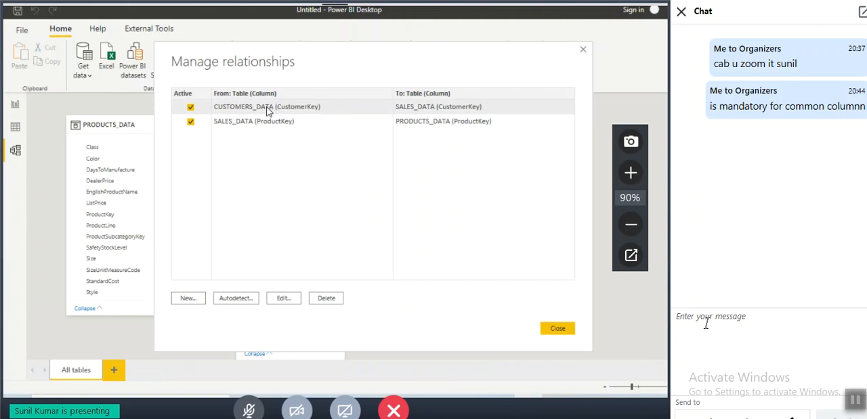
click(709, 325)
text(sunil)
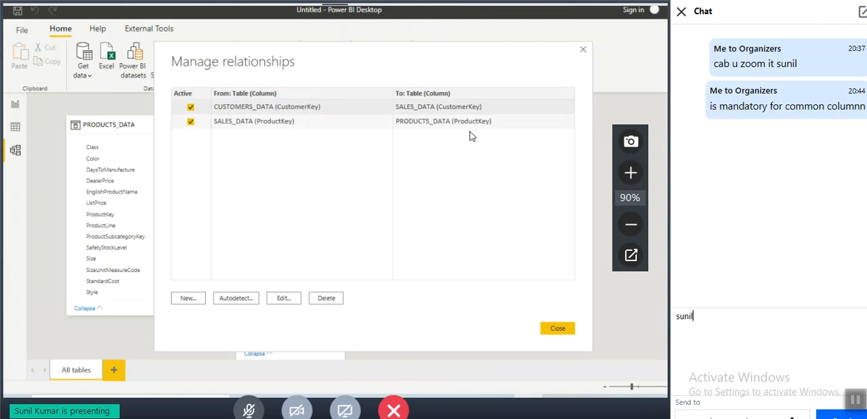
text( when w)
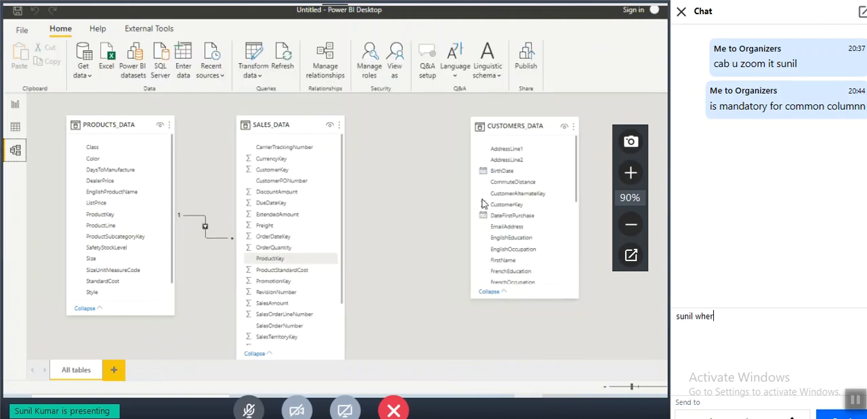
text(er)
key(BackSpace)
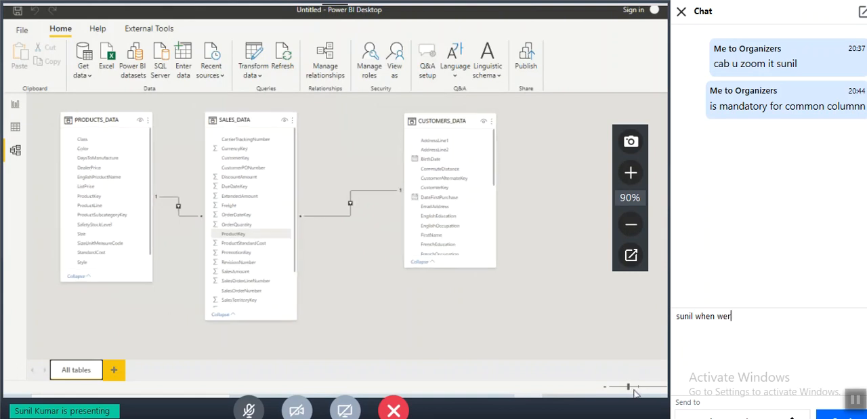
text(crea)
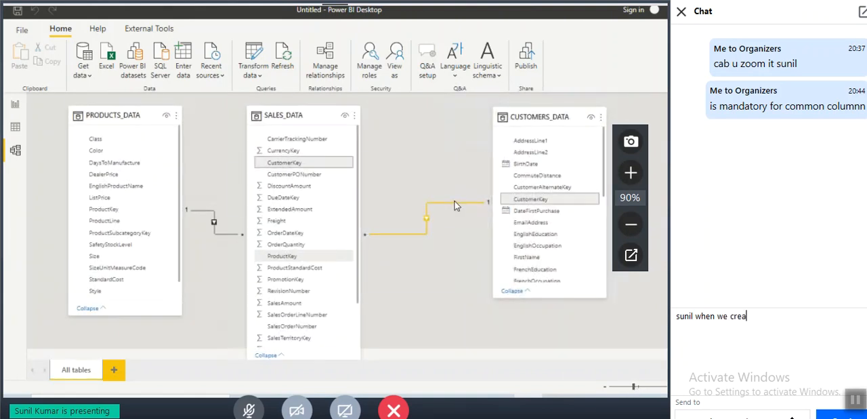
text(te)
text( re)
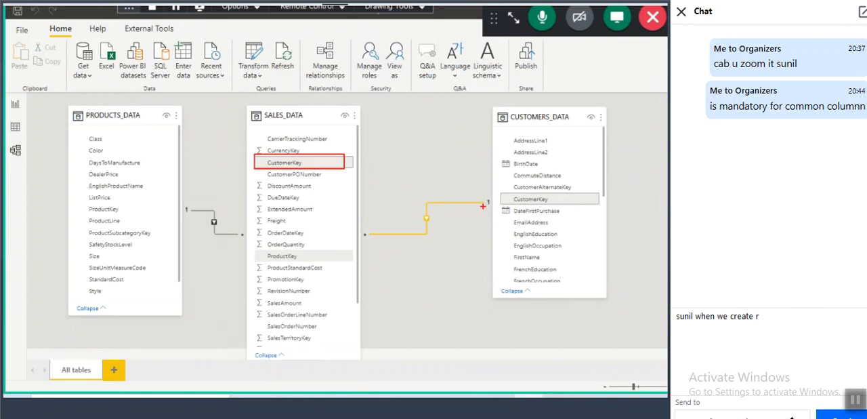
text(a)
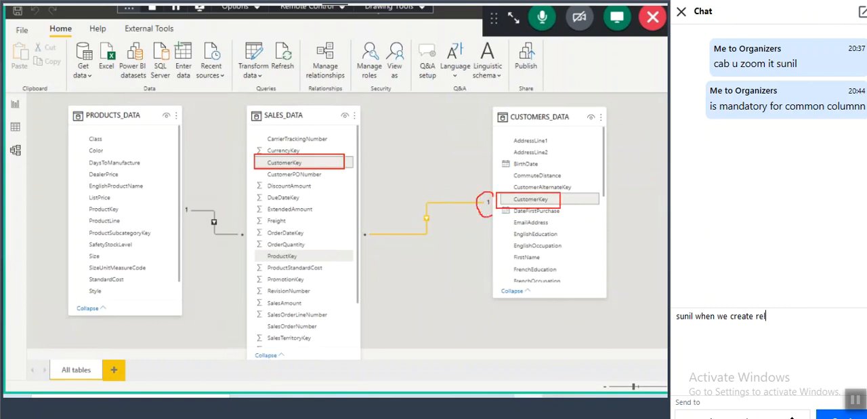
text(tion ship)
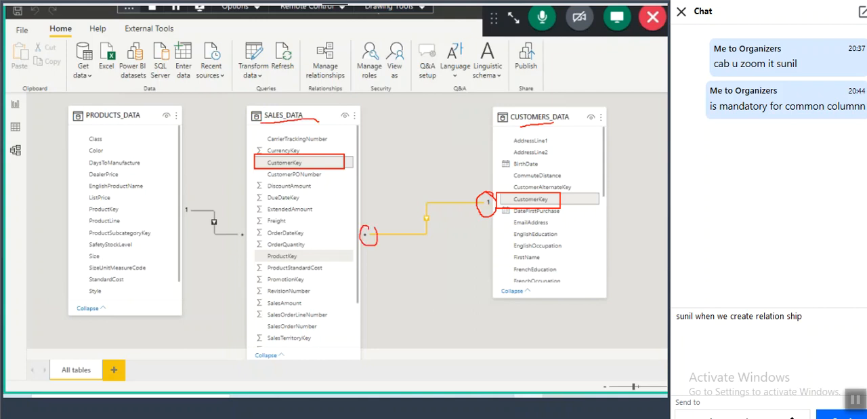
text( its sho)
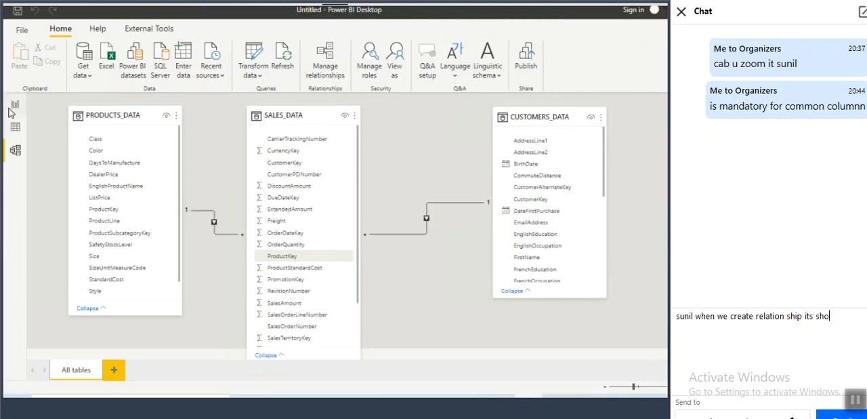
text(w automatically)
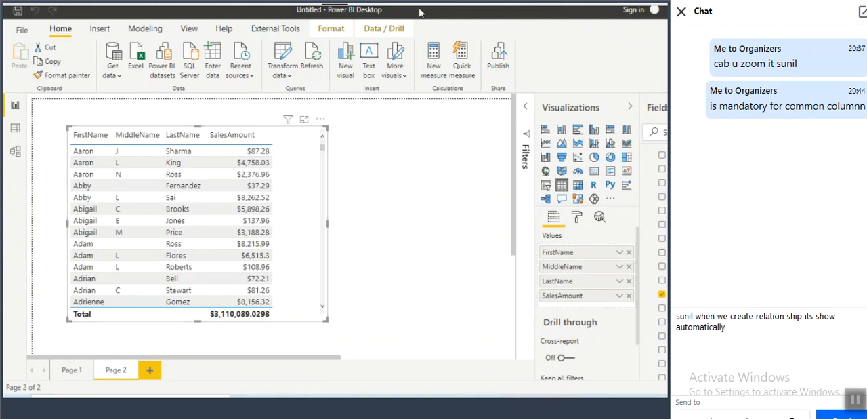
text( which )
text(clo)
key(BackSpace)
key(BackSpace)
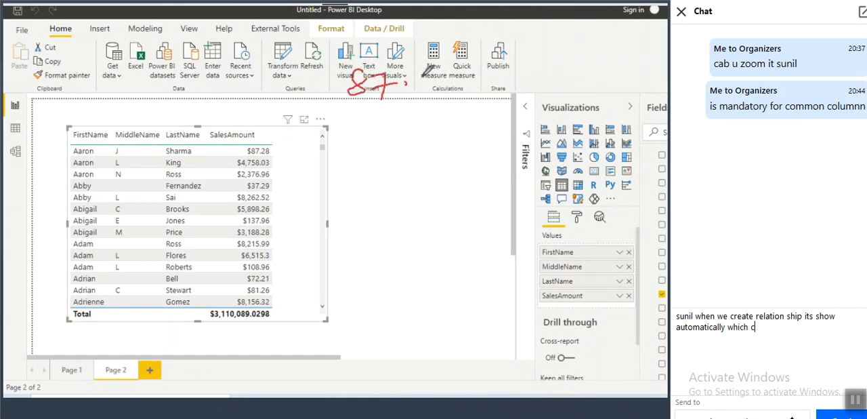
text(ordinal)
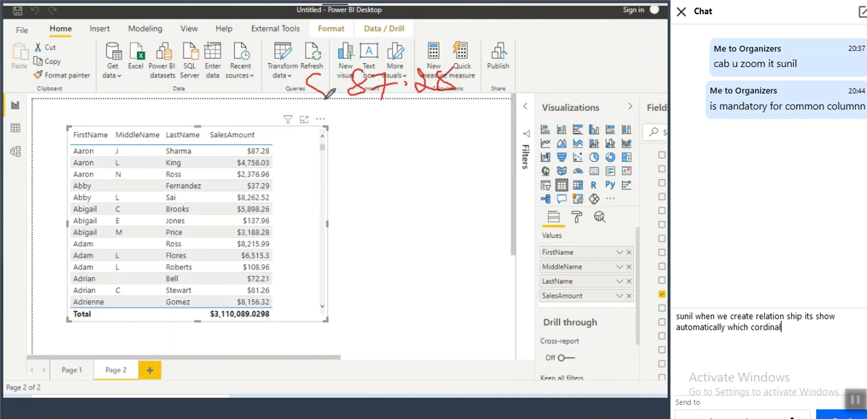
text(ity)
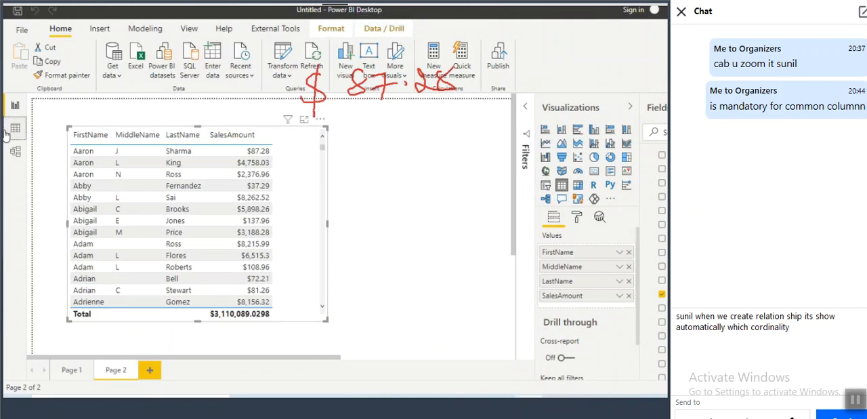
text( iwe)
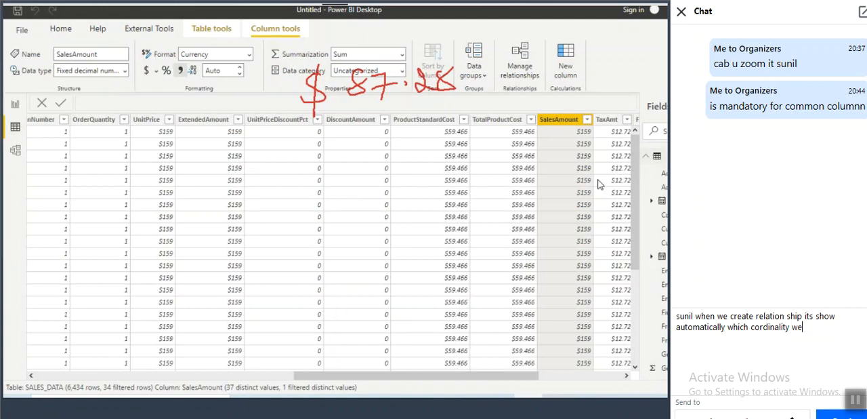
text( are in curr)
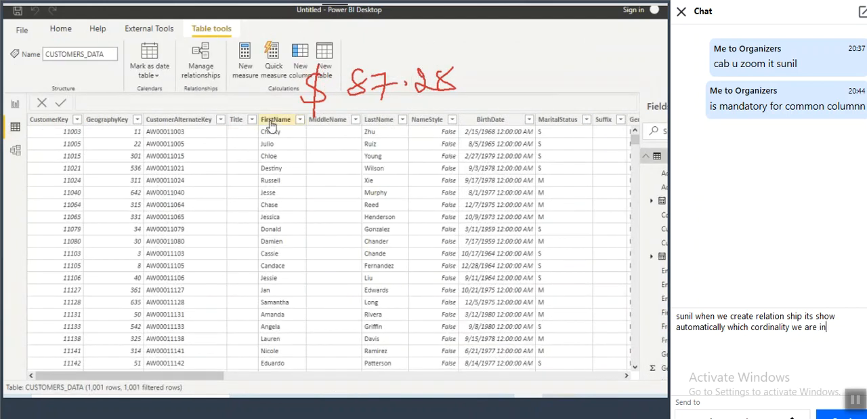
text(ently)
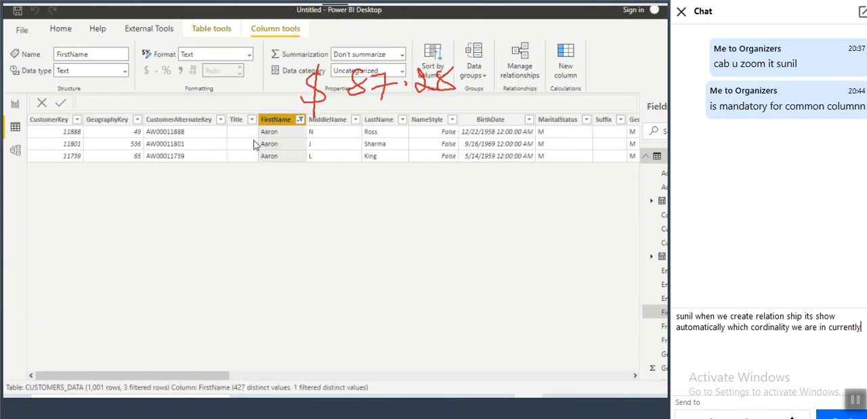
Step: Frame the full name in the second filtered CUSTOMERS_DATA row, send the written chat message and close the chat
drag(259, 141, 398, 149)
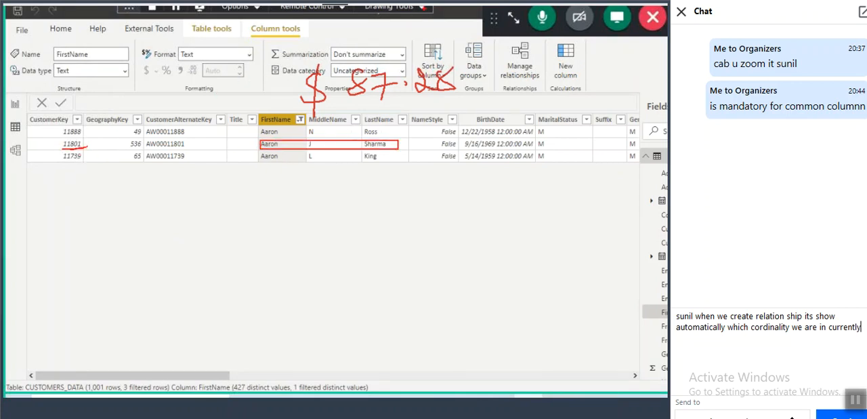
key(Return)
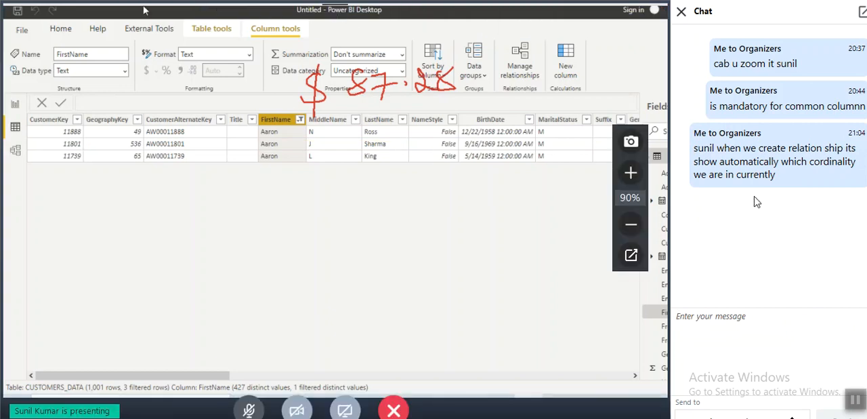
click(682, 11)
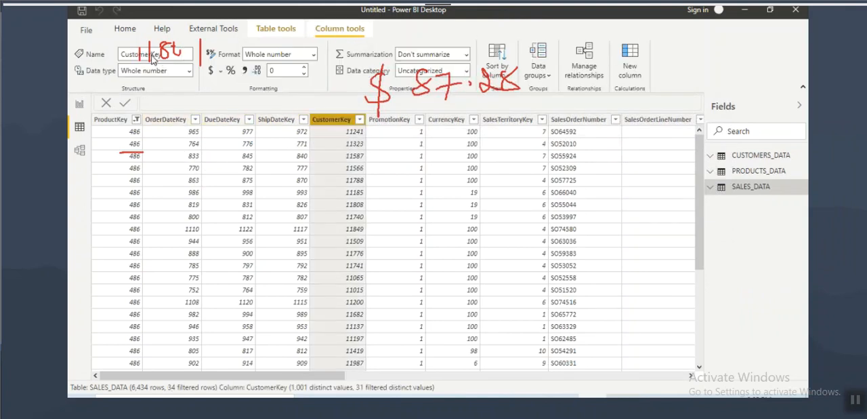
click(359, 120)
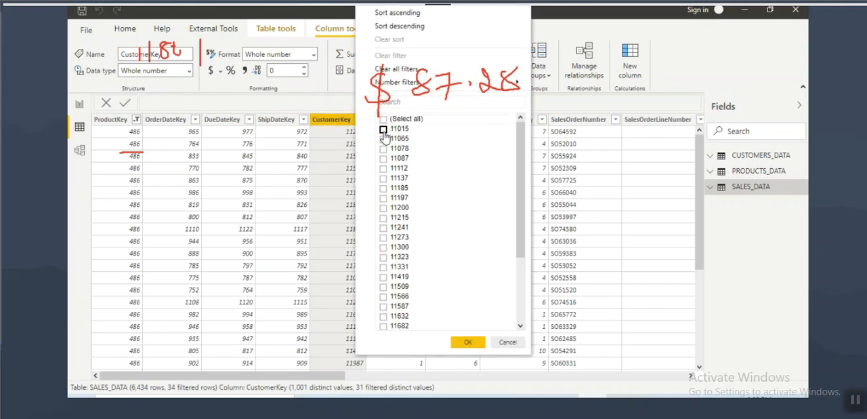
click(395, 102)
text(11801)
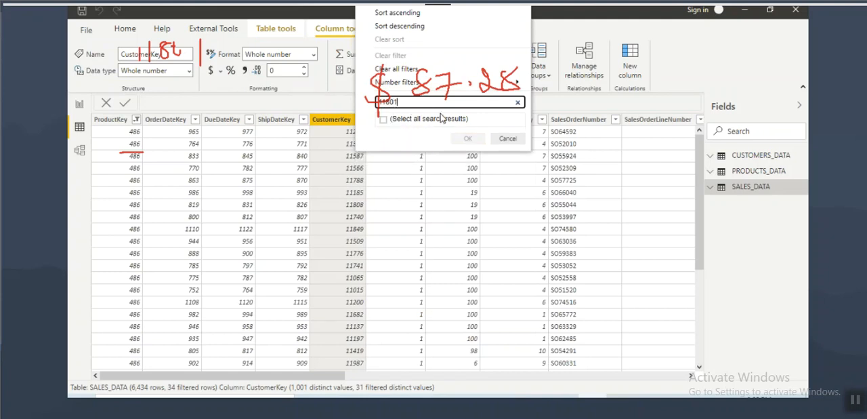
click(507, 138)
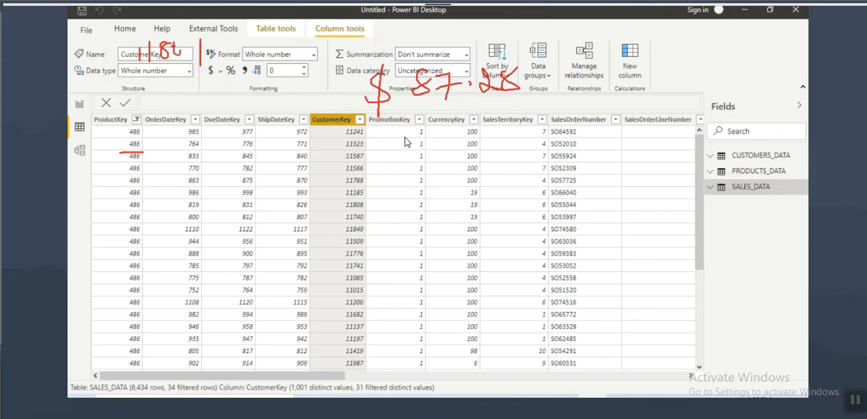
click(360, 120)
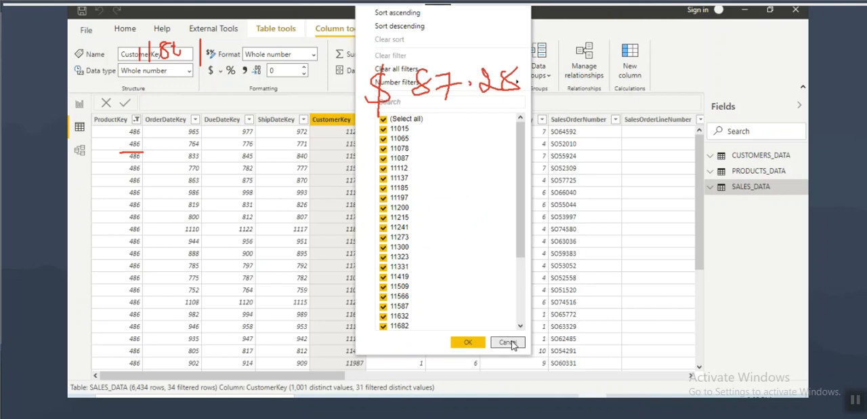
click(507, 342)
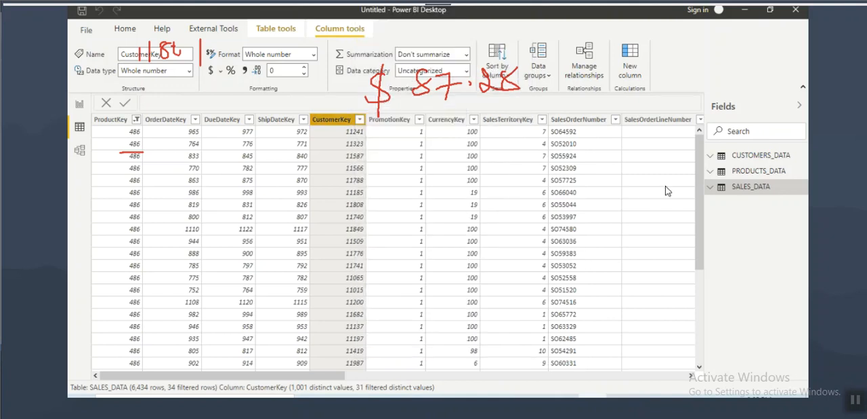
Step: Clear the ProductKey filter in SALES_DATA and filter CustomerKey to only the key of the framed customer
right_click(119, 120)
click(153, 183)
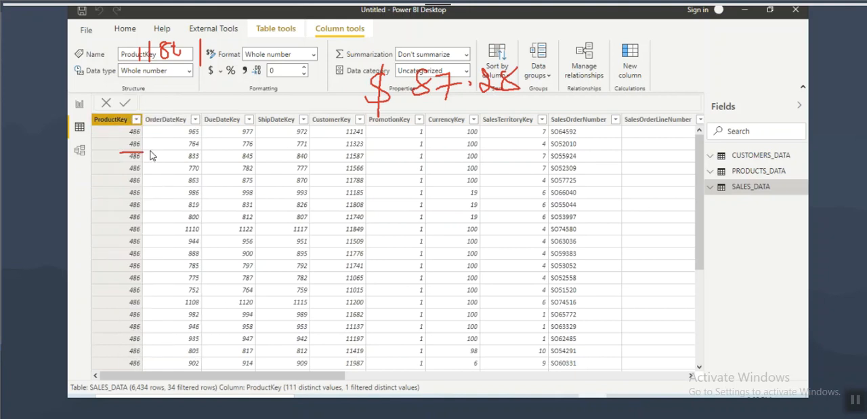
click(343, 121)
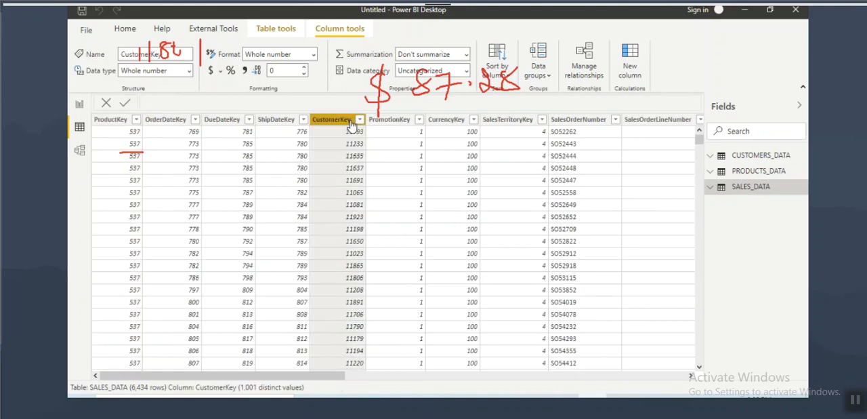
click(359, 119)
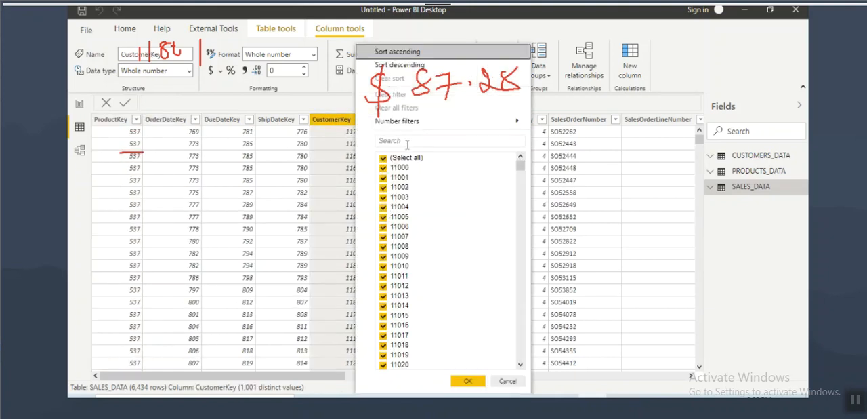
click(397, 141)
click(384, 158)
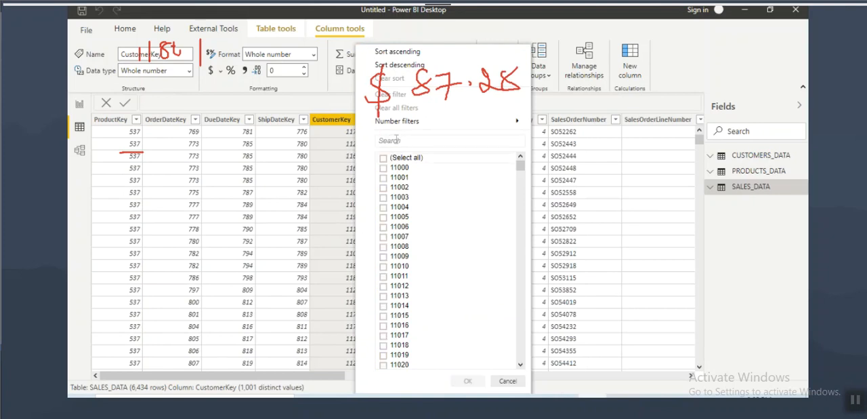
text(11801)
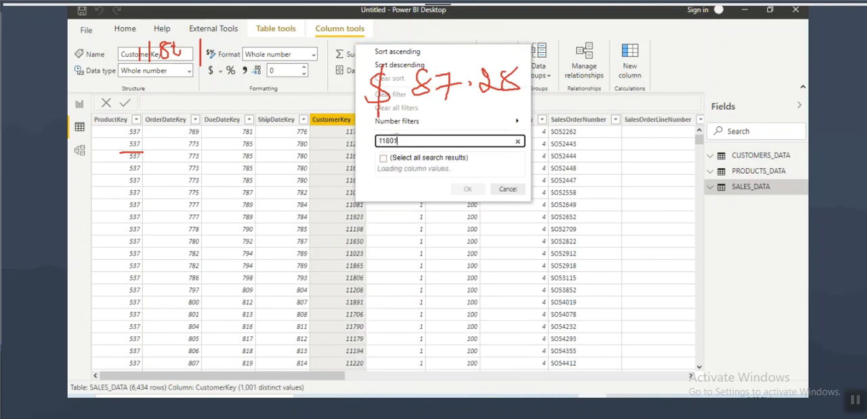
click(384, 169)
click(383, 169)
click(465, 187)
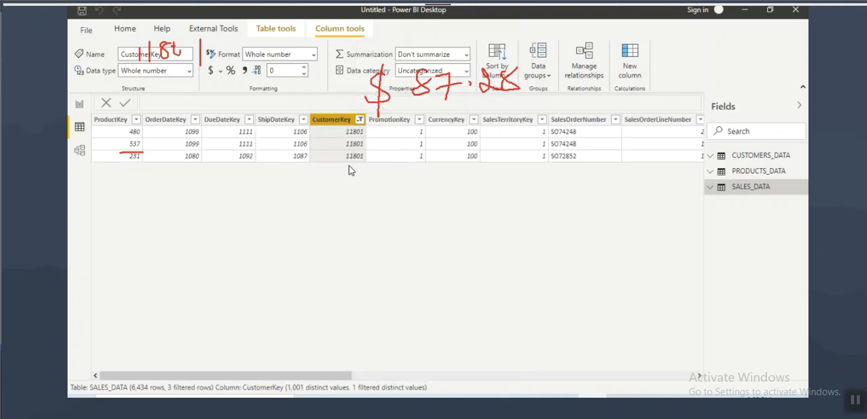
Step: Select the SalesAmount column in the filtered SALES_DATA rows, mark its values and sum them by hand against the noted customer total
drag(333, 373, 535, 390)
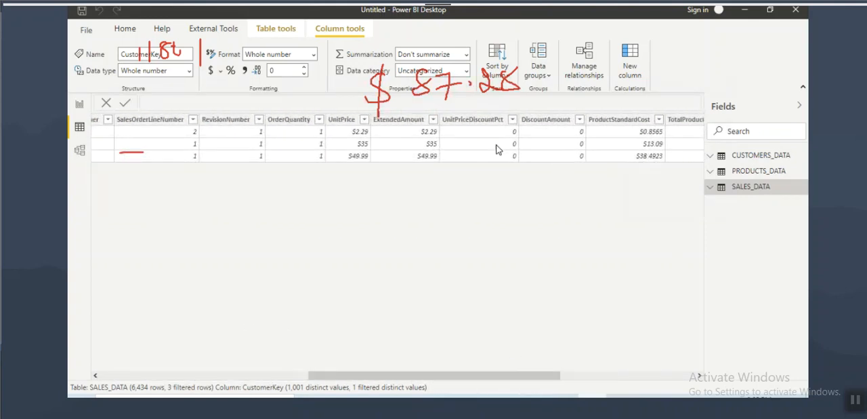
drag(421, 374, 511, 378)
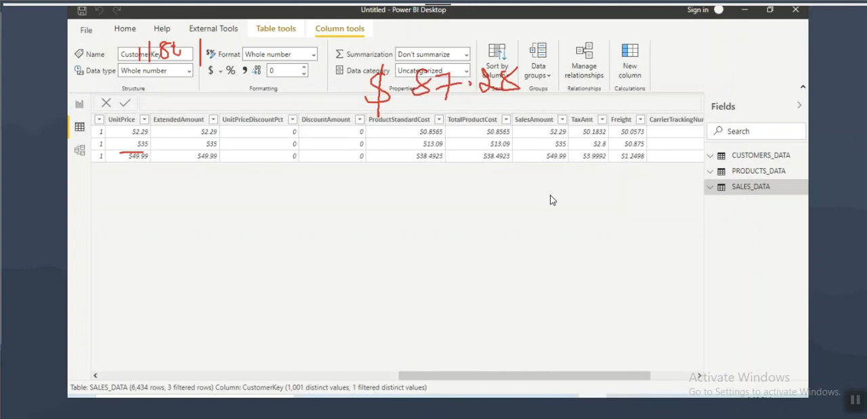
click(548, 127)
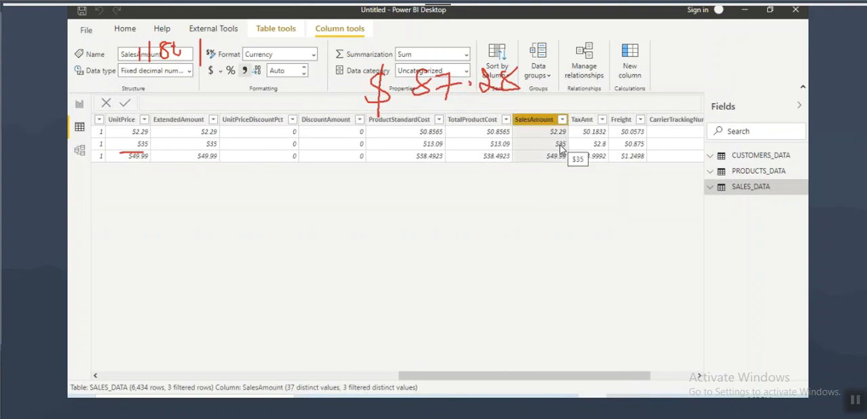
key(ctrl+2)
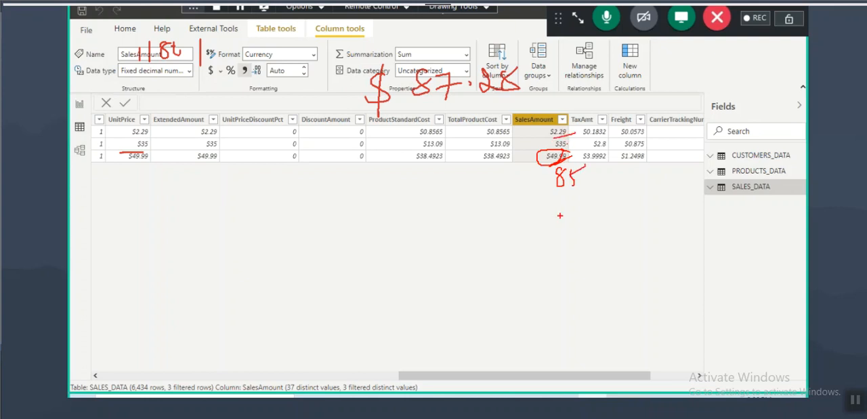
drag(426, 60, 459, 82)
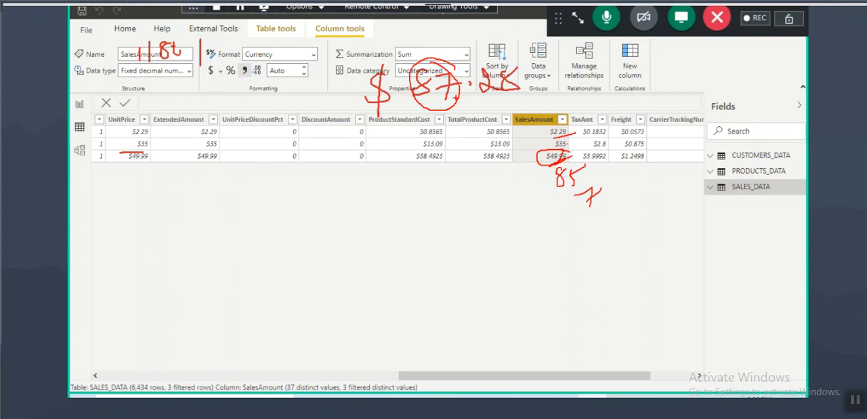
drag(567, 164, 558, 121)
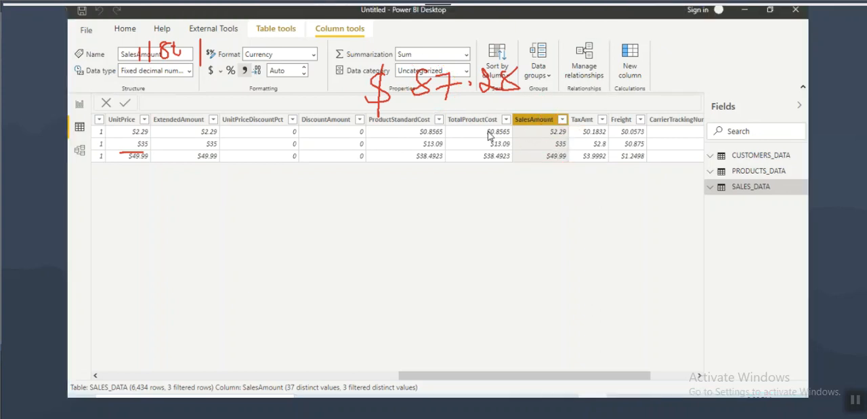
Step: Clear all filters in SALES_DATA and return to the report page listing sales amount by customer name
right_click(198, 122)
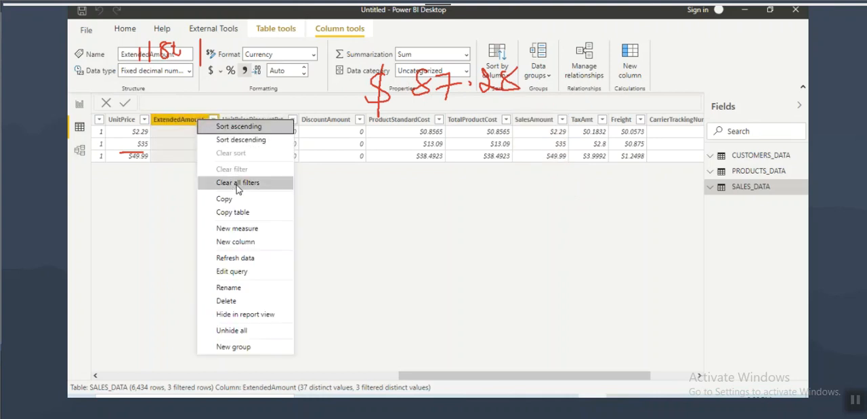
click(236, 183)
click(79, 104)
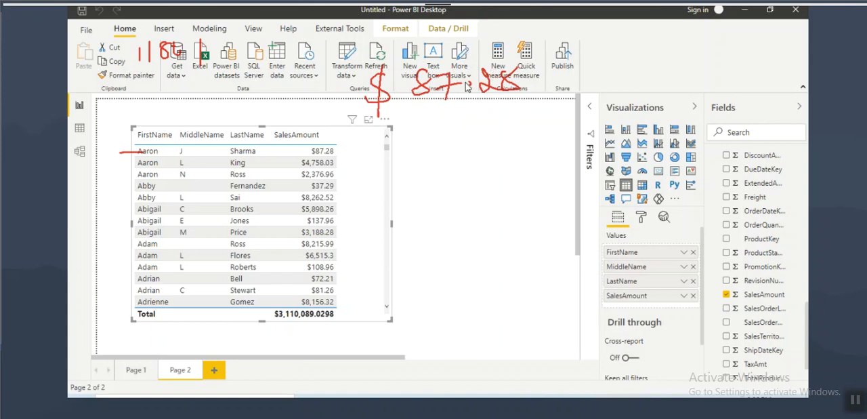
Step: In the model diagram, mark EnglishEducation and CustomerKey in CUSTOMERS_DATA, draw an arrow to SALES_DATA, circle SalesAmount and clear the markings
click(79, 150)
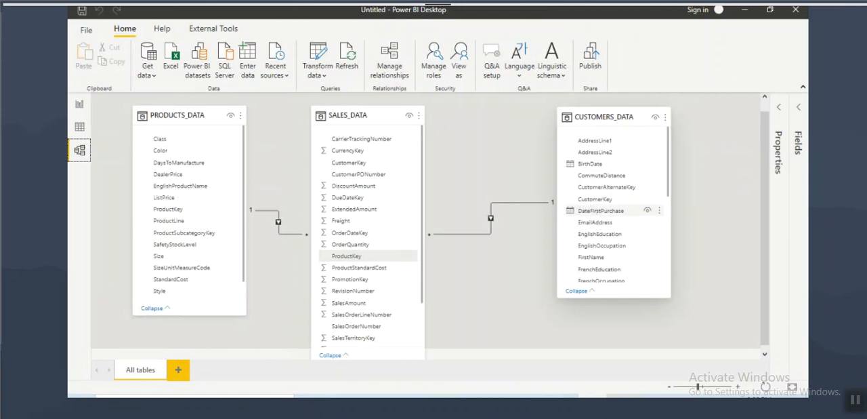
key(ctrl+2)
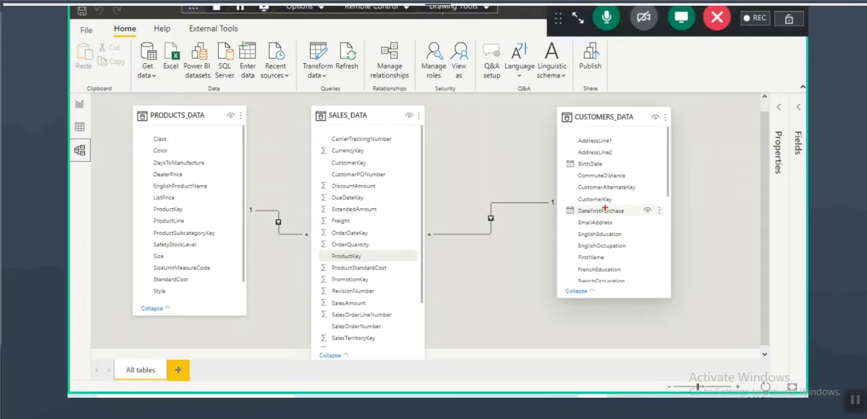
drag(587, 237, 634, 234)
mouse_move(587, 204)
mouse_down()
mouse_move(569, 198)
mouse_move(576, 200)
mouse_move(380, 226)
mouse_up()
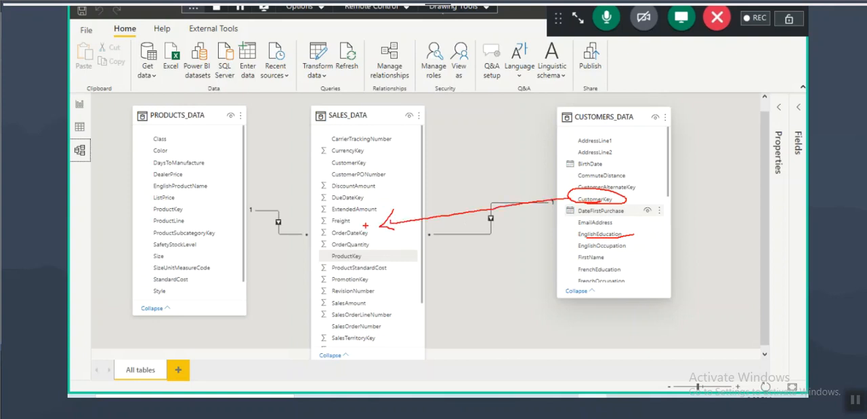
mouse_move(370, 299)
mouse_down()
mouse_move(318, 303)
mouse_move(349, 294)
mouse_up()
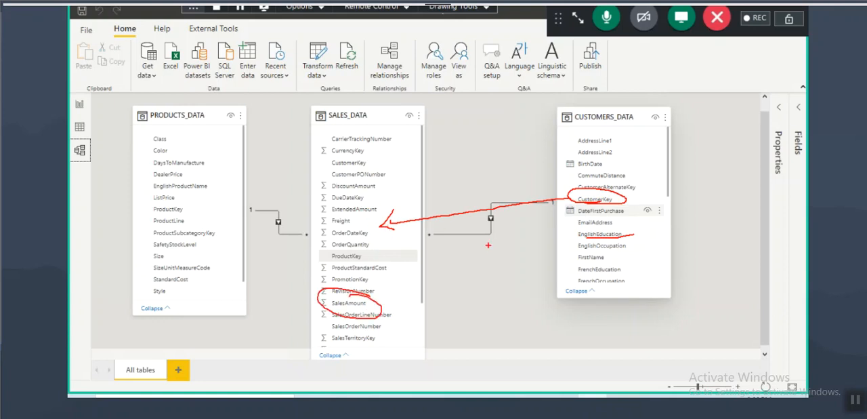
key(Escape)
Step: Select the SALES_DATA and CUSTOMERS_DATA tables and circle CustomerKey in both, marking the "one" end of their relationship
click(364, 119)
click(595, 121)
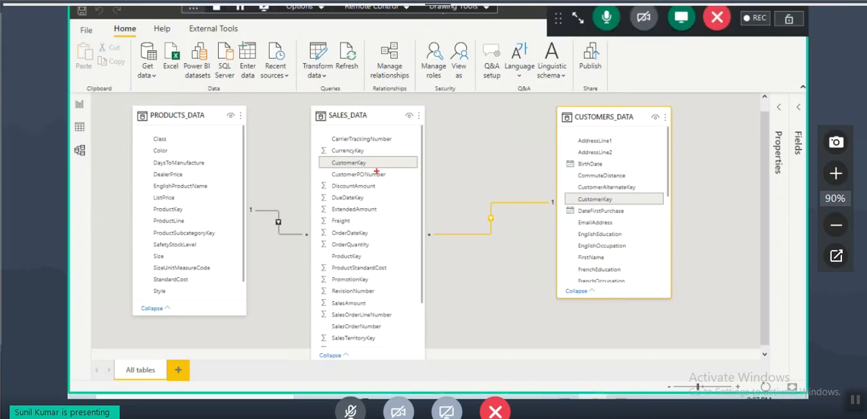
mouse_move(610, 196)
mouse_down()
mouse_move(591, 206)
mouse_move(576, 193)
mouse_up()
mouse_move(375, 157)
mouse_down()
mouse_move(322, 161)
mouse_move(376, 157)
mouse_up()
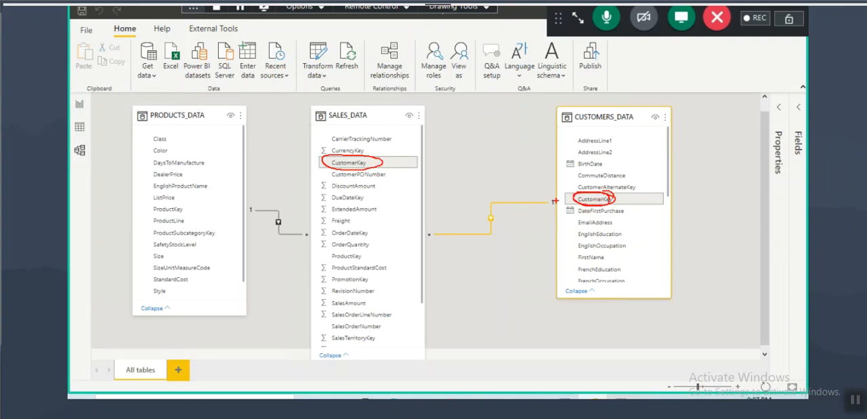
drag(567, 190, 573, 196)
Step: Underline the CUSTOMERS_DATA title, label the SALES_DATA CustomerKey "M", circle the "many" end of the relationship line and clear the markings
drag(586, 125, 613, 126)
drag(574, 126, 599, 126)
mouse_move(342, 169)
mouse_down()
mouse_move(413, 153)
mouse_move(416, 171)
mouse_up()
mouse_move(611, 197)
mouse_down()
mouse_move(581, 189)
mouse_move(606, 209)
mouse_move(613, 196)
mouse_up()
mouse_move(372, 157)
mouse_down()
mouse_move(317, 165)
mouse_move(373, 160)
mouse_up()
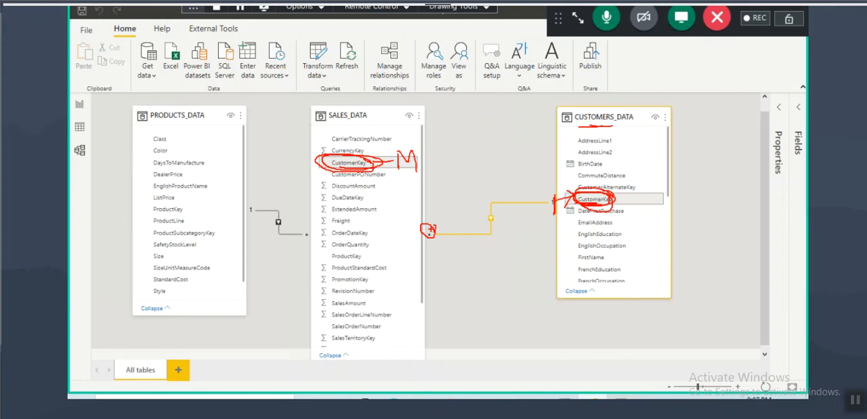
key(Escape)
key(ctrl+2)
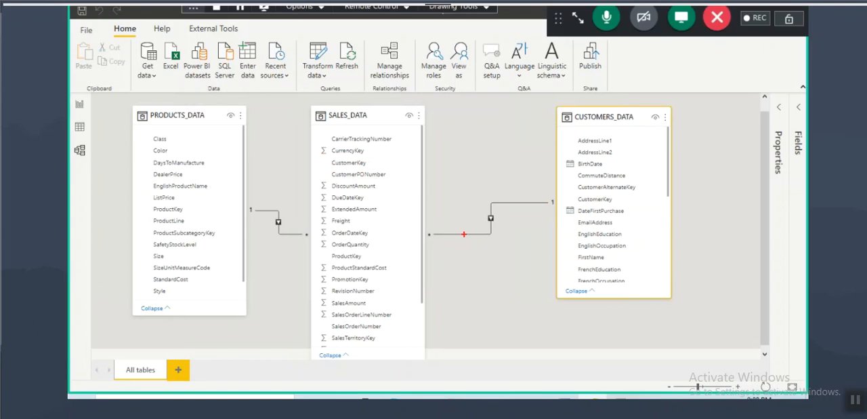
mouse_move(439, 228)
mouse_down()
mouse_move(422, 228)
mouse_move(435, 218)
mouse_up()
key(Escape)
Step: Open the SALES_DATA to CUSTOMERS_DATA relationship for editing and frame both table names and both CustomerKey columns
click(393, 68)
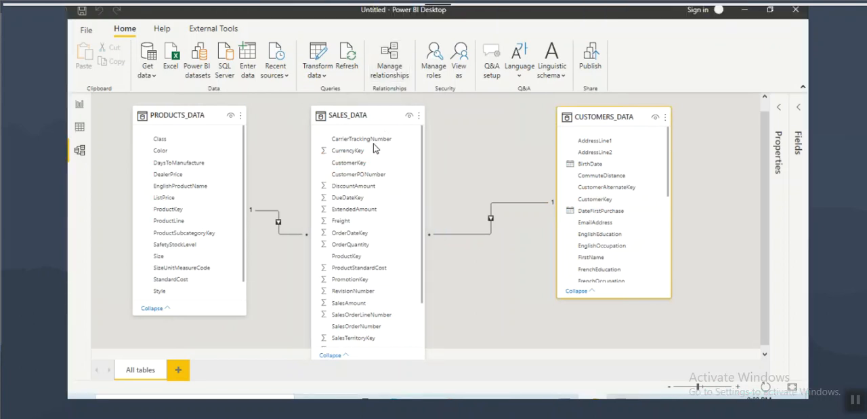
click(348, 298)
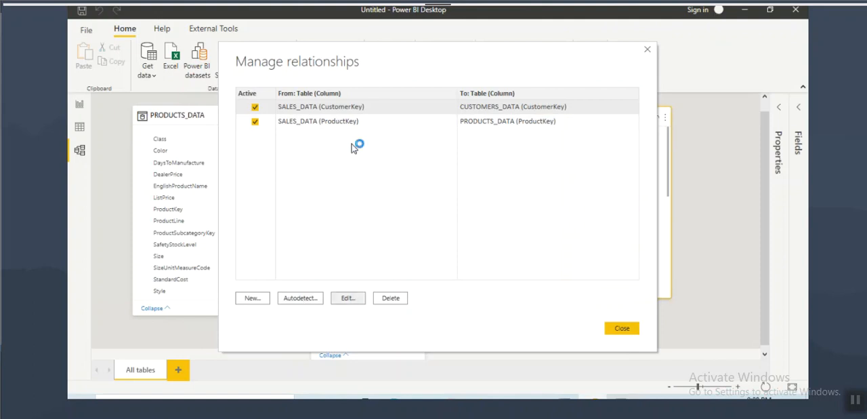
drag(253, 84, 322, 101)
drag(248, 177, 334, 200)
drag(460, 105, 514, 153)
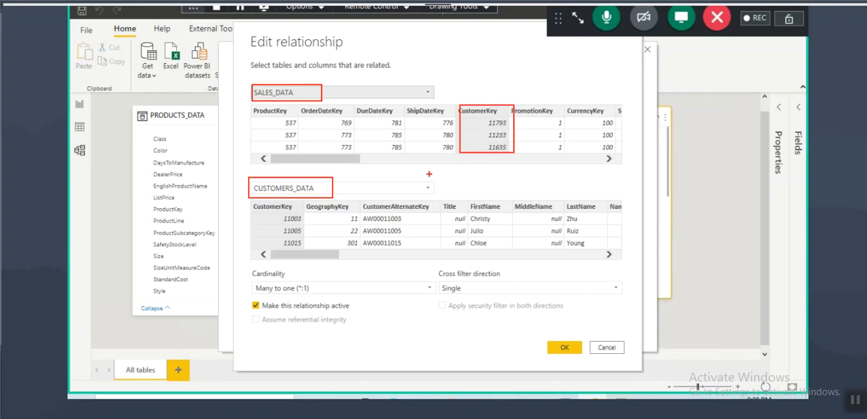
drag(248, 204, 307, 245)
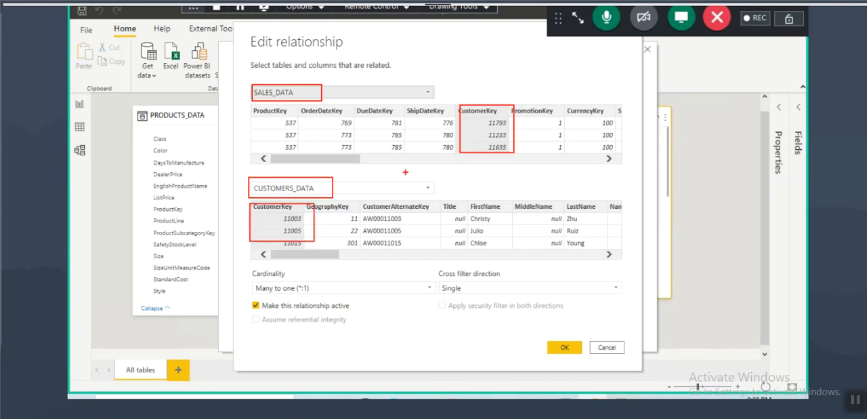
Step: Label the SALES_DATA CustomerKey column "M" for many and mark the CUSTOMERS_DATA CustomerKey column as the "one" side
drag(482, 85, 482, 112)
drag(466, 96, 481, 114)
drag(493, 93, 482, 114)
drag(468, 120, 492, 116)
drag(477, 116, 486, 114)
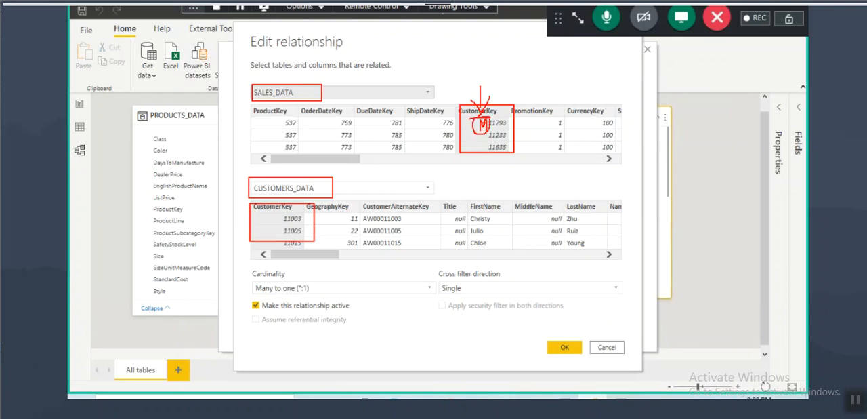
drag(269, 197, 326, 193)
mouse_move(272, 210)
mouse_down()
mouse_move(266, 216)
mouse_move(281, 225)
mouse_up()
Step: Review the cardinality choices of the customer relationship, cancel the edit and close the relationship manager
click(296, 290)
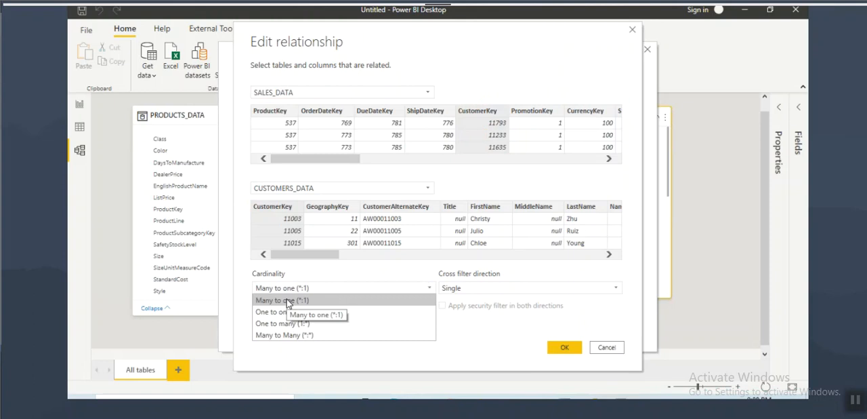
click(469, 367)
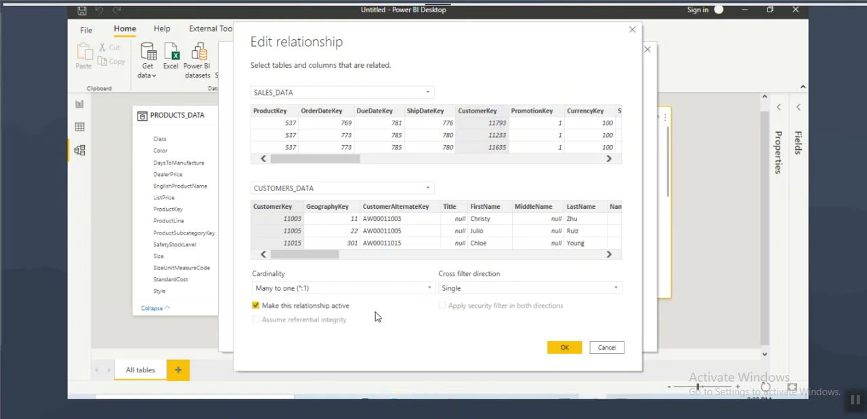
click(607, 346)
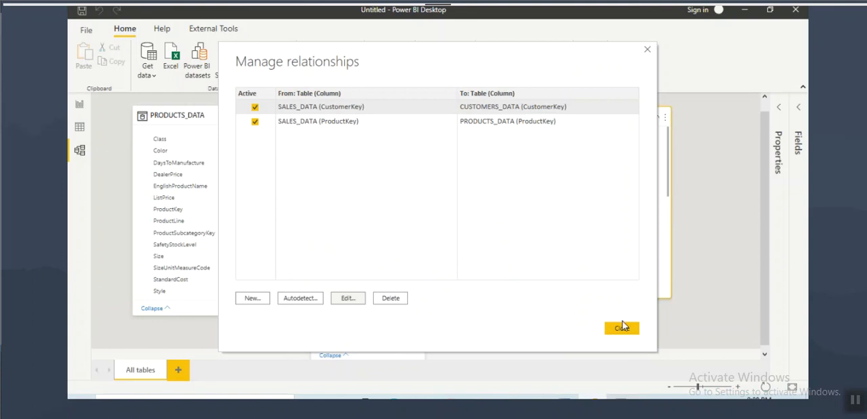
click(621, 330)
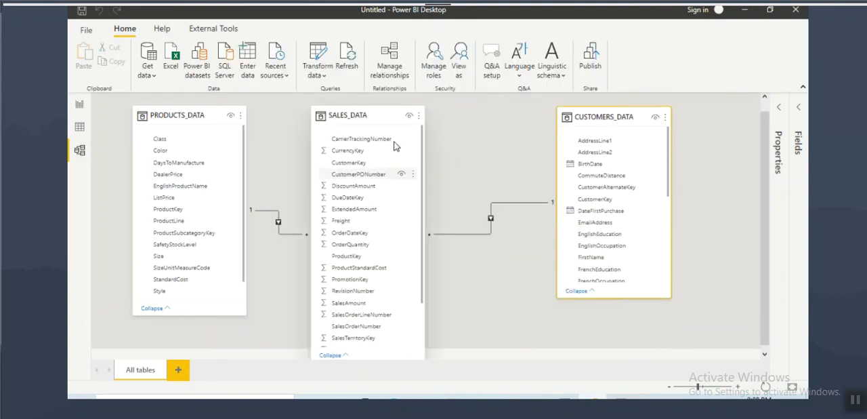
Step: Delete the relationship between SALES_DATA and CUSTOMERS_DATA in the model diagram
right_click(531, 204)
click(540, 207)
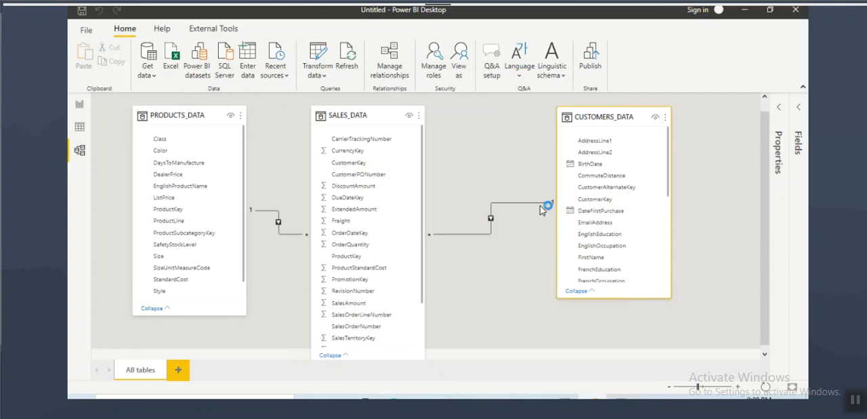
click(493, 220)
Step: Start a new relationship from SALES_DATA to CUSTOMERS_DATA, matching the CustomerKey columns
click(384, 63)
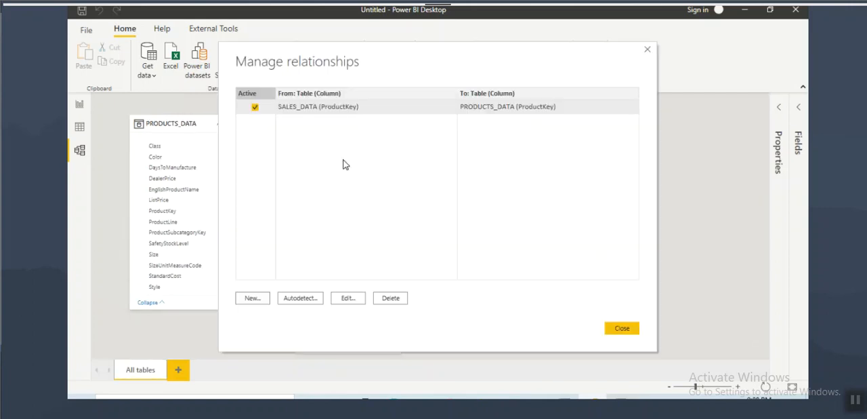
click(253, 299)
click(294, 95)
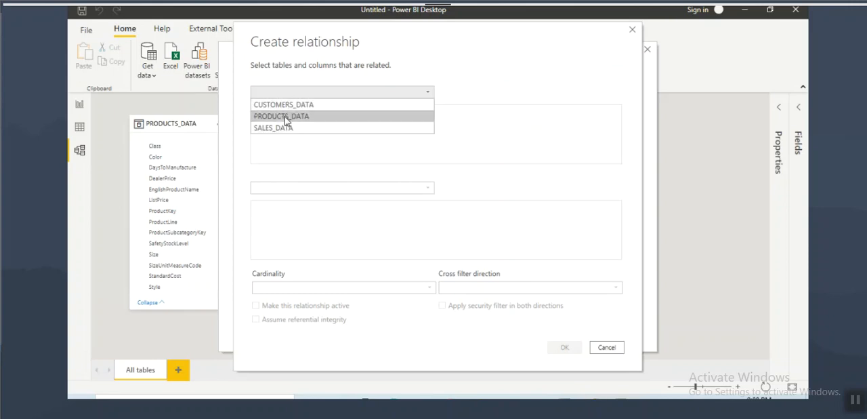
click(282, 124)
click(279, 187)
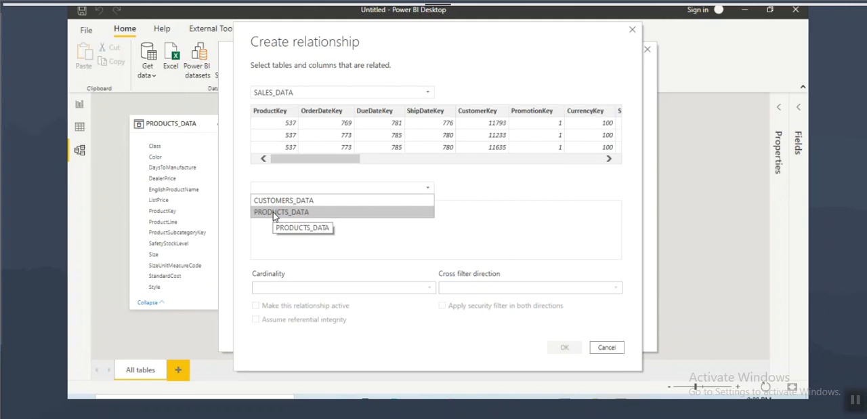
click(281, 200)
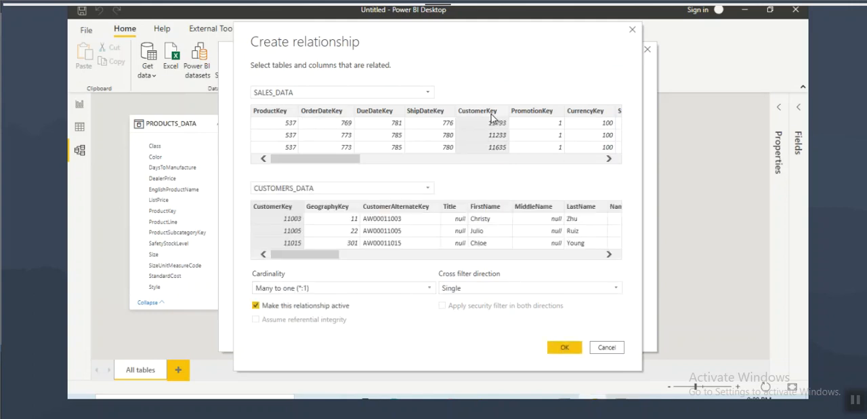
click(272, 209)
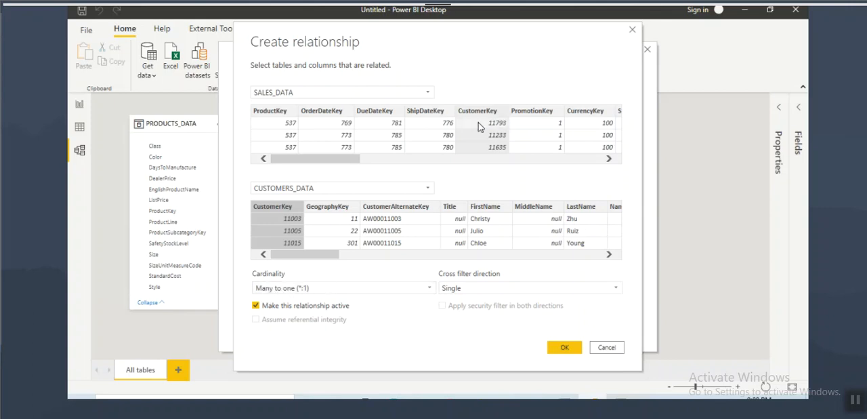
Step: Box the CustomerKey columns of SALES_DATA and CUSTOMERS_DATA, circle the many-to-one cardinality, and clear the markings
key(ctrl+2)
drag(454, 109, 507, 161)
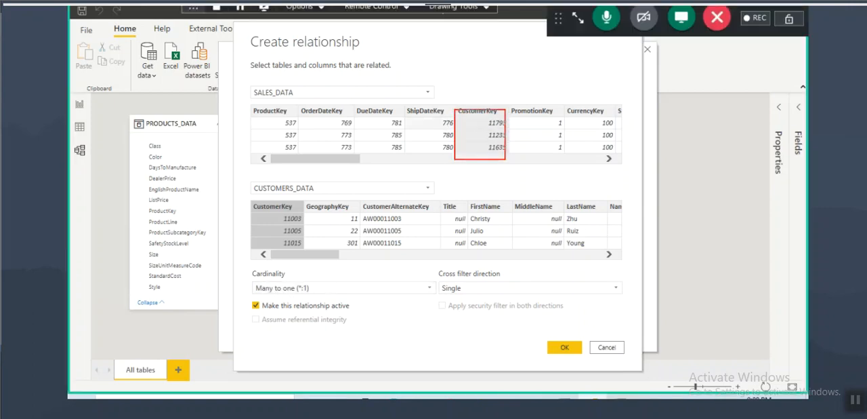
drag(252, 201, 295, 252)
mouse_move(277, 295)
mouse_down()
mouse_move(308, 296)
mouse_move(265, 278)
mouse_move(304, 288)
mouse_up()
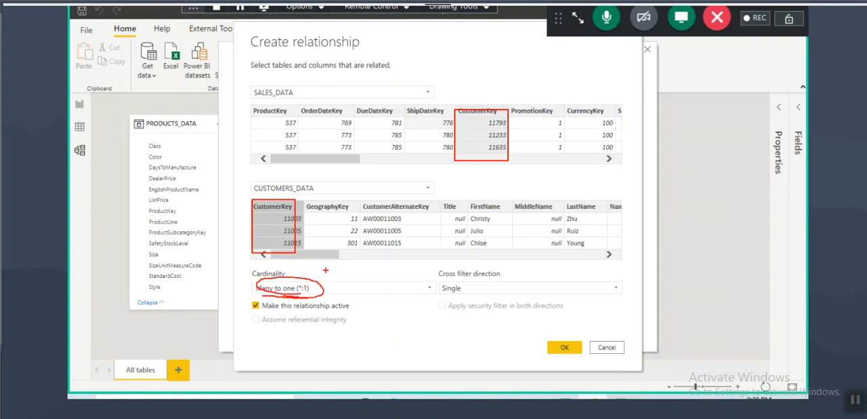
key(Escape)
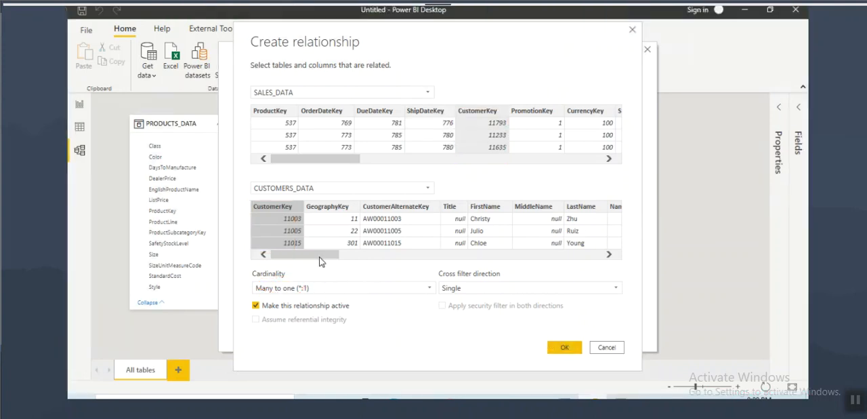
Step: Set the cardinality to Many to one (*:1), create the SALES_DATA to CUSTOMERS_DATA relationship, and close the relationship manager
click(296, 287)
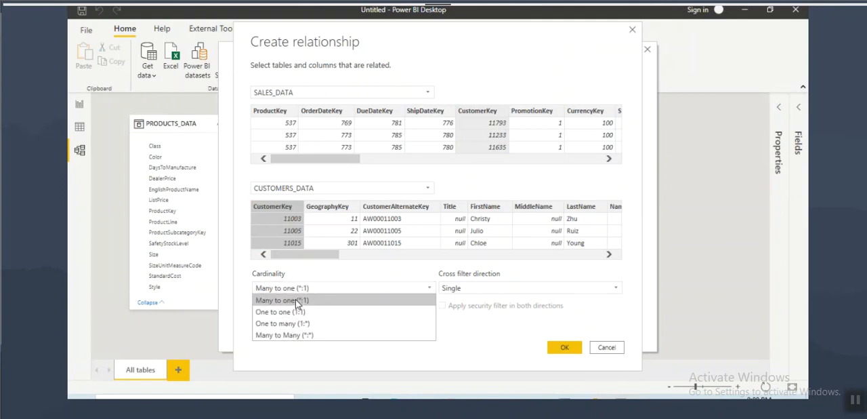
click(301, 299)
click(564, 346)
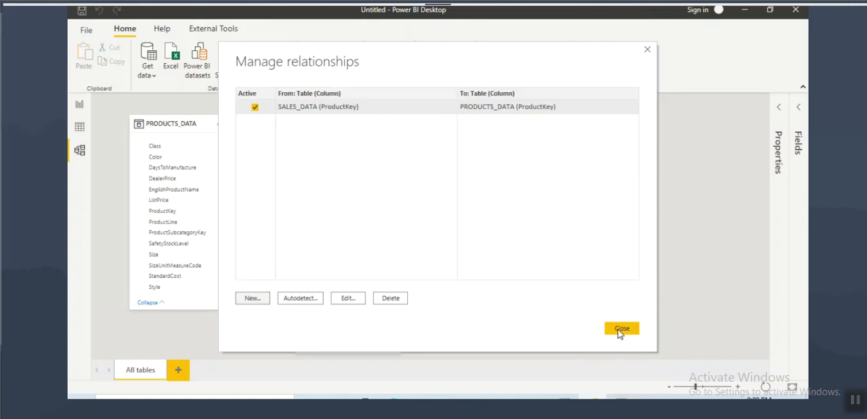
click(618, 329)
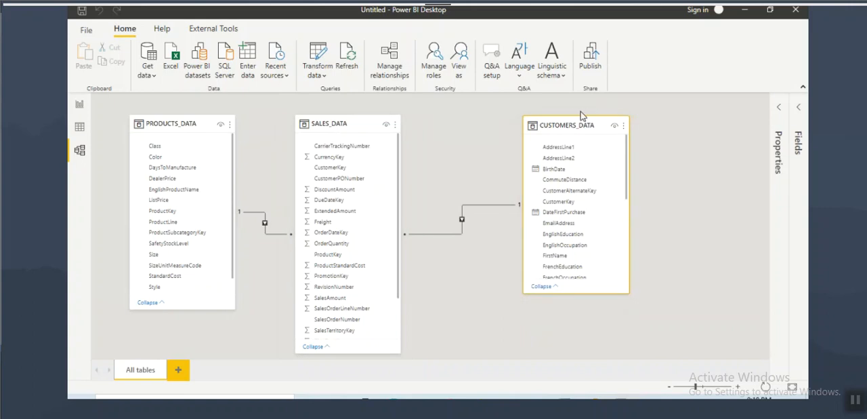
Step: Underline CustomerKey in CUSTOMERS_DATA and SALES_DATA and draw a line linking both ends of their relationship
drag(549, 203, 602, 202)
drag(315, 174, 366, 178)
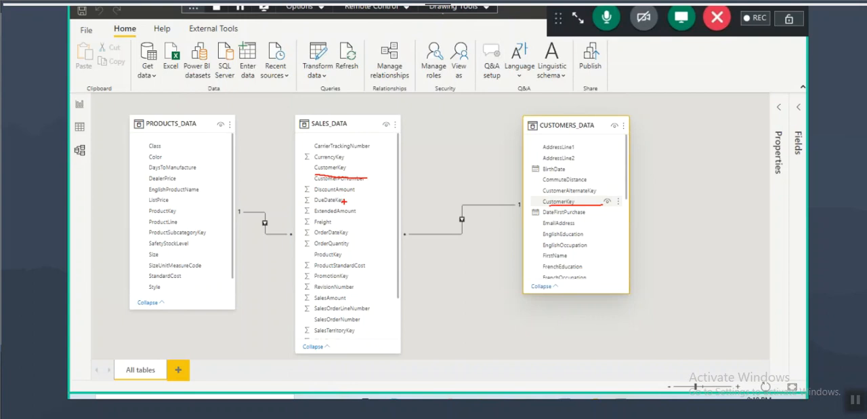
mouse_move(412, 233)
mouse_down()
mouse_move(531, 208)
mouse_move(533, 193)
mouse_up()
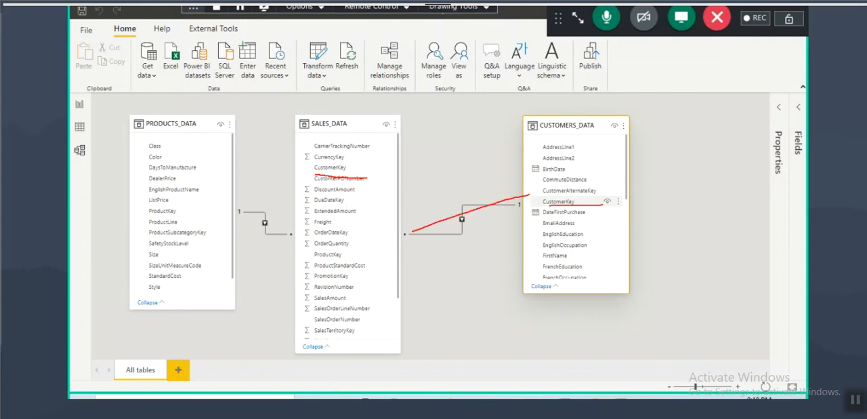
Step: Mark the many and one ends of the customer relationship, draw arrows down onto the SALES_DATA table, and clear the annotations
drag(404, 245, 407, 263)
drag(517, 213, 518, 230)
mouse_move(365, 86)
mouse_down()
mouse_move(353, 141)
mouse_move(364, 128)
mouse_up()
mouse_move(349, 40)
mouse_down()
mouse_move(340, 59)
mouse_move(364, 51)
mouse_move(399, 145)
mouse_move(392, 172)
mouse_up()
drag(406, 238, 409, 266)
drag(518, 204, 519, 231)
drag(290, 77, 317, 156)
drag(292, 128, 319, 157)
drag(329, 130, 318, 165)
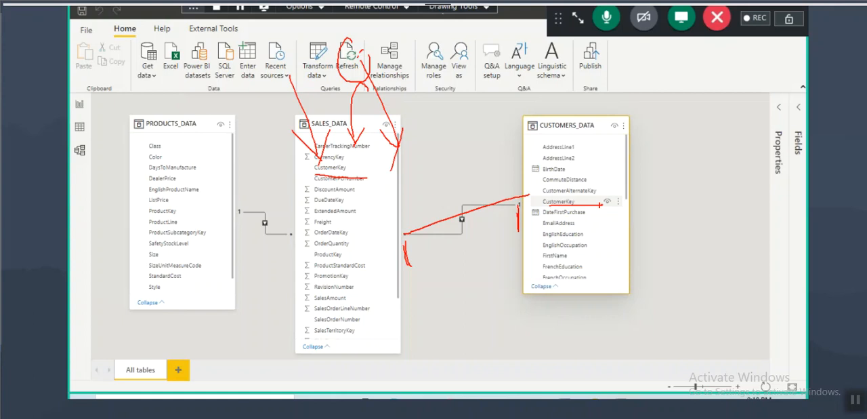
key(Escape)
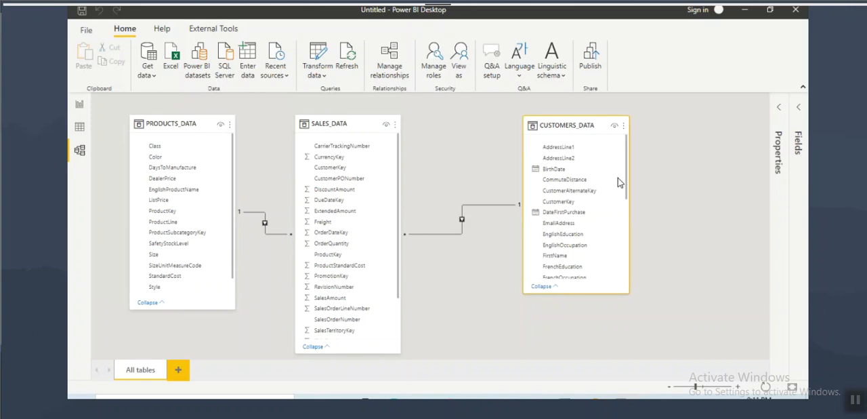
Step: Mark both relationship ends again, circle the area above SALES_DATA, highlight its CustomerKey field, and clear the drawing
key(ctrl+2)
drag(524, 213, 516, 249)
drag(409, 239, 404, 276)
mouse_move(360, 48)
mouse_down()
mouse_move(330, 61)
mouse_move(339, 76)
mouse_up()
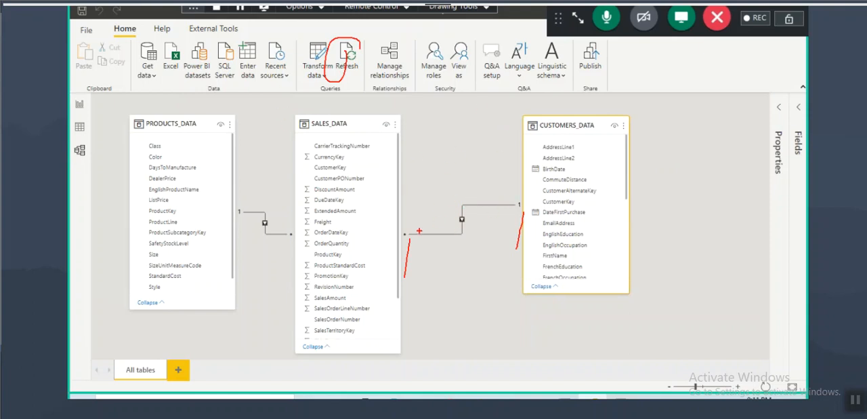
drag(410, 205, 410, 219)
mouse_move(336, 156)
mouse_down()
mouse_move(338, 203)
mouse_move(353, 187)
mouse_up()
key(Escape)
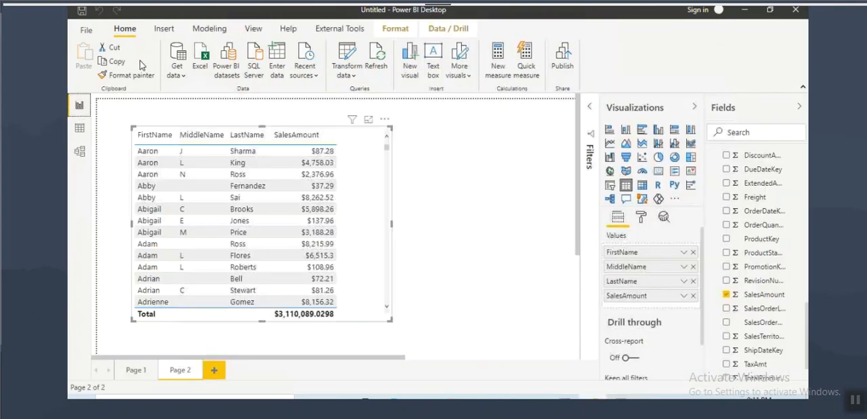
Step: Open the report view, select the Notepad notes from "Data Warehousing Concepts" through "Many to Many(M:M)", and return to Power BI Desktop
click(80, 103)
click(163, 29)
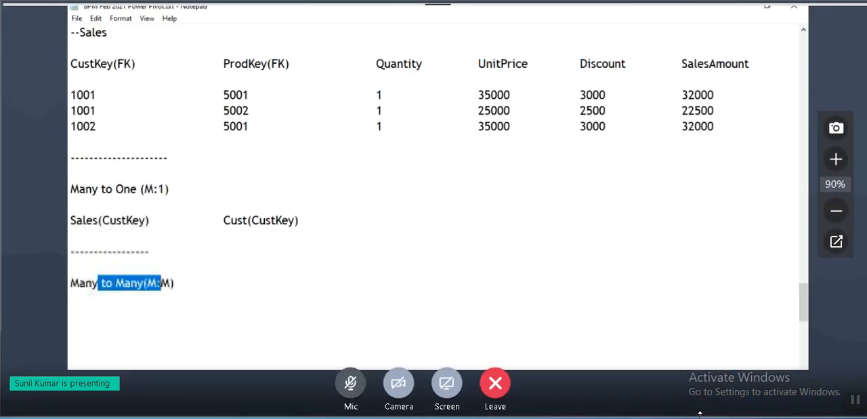
scroll(143, 224, up, 2)
scroll(143, 223, up, 15)
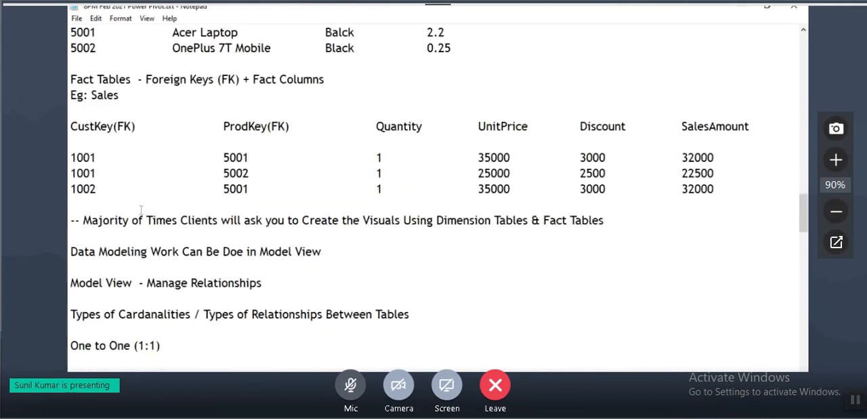
scroll(140, 210, up, 6)
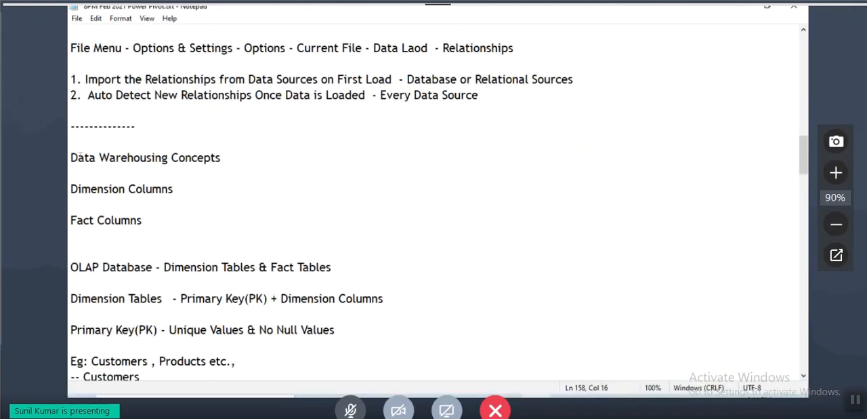
drag(71, 157, 198, 189)
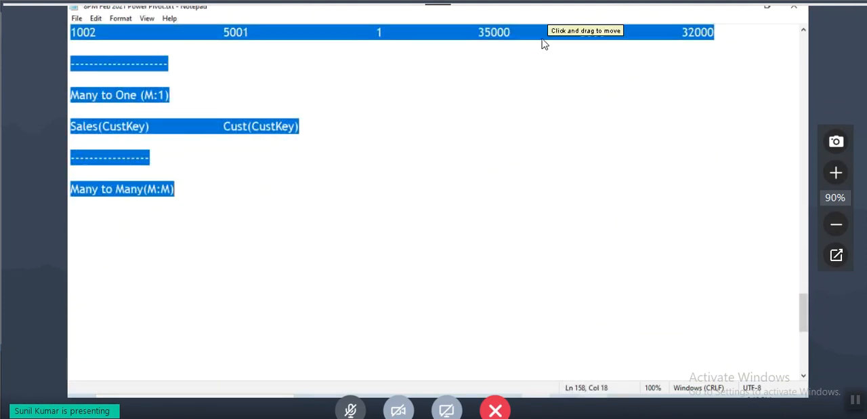
click(594, 395)
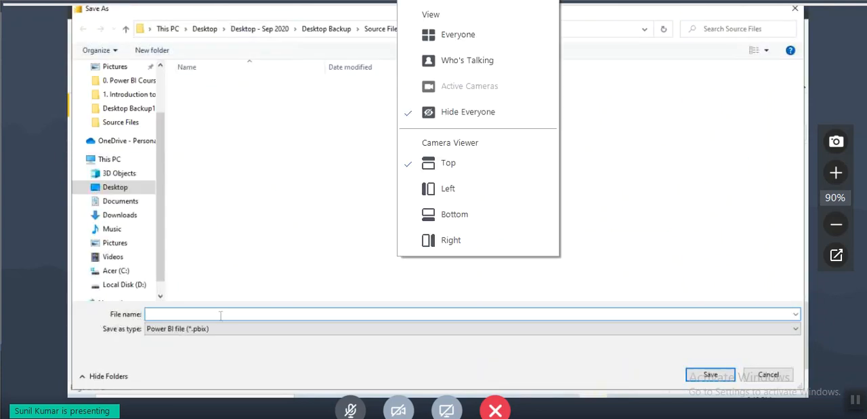
Step: Show everyone in the meeting's participant view and hide them again
click(465, 35)
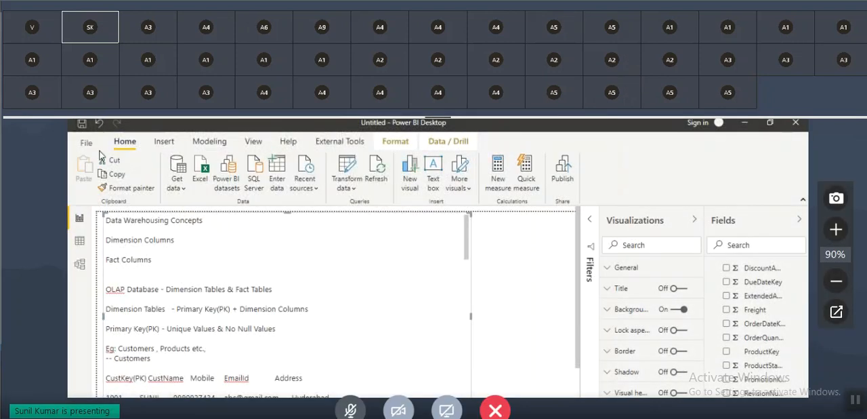
click(522, 2)
click(479, 108)
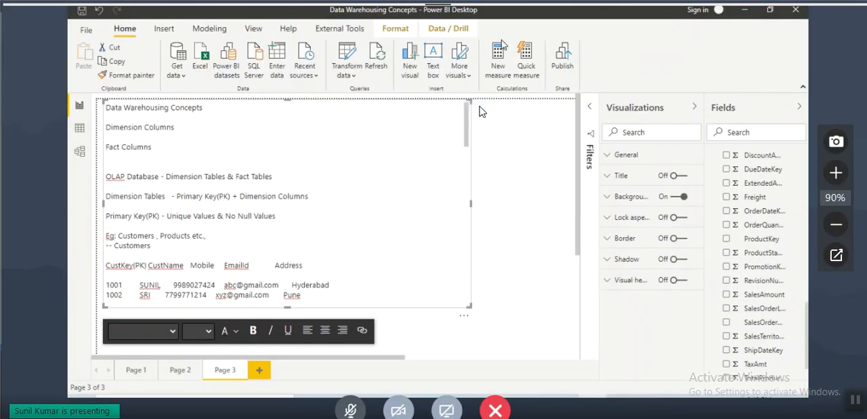